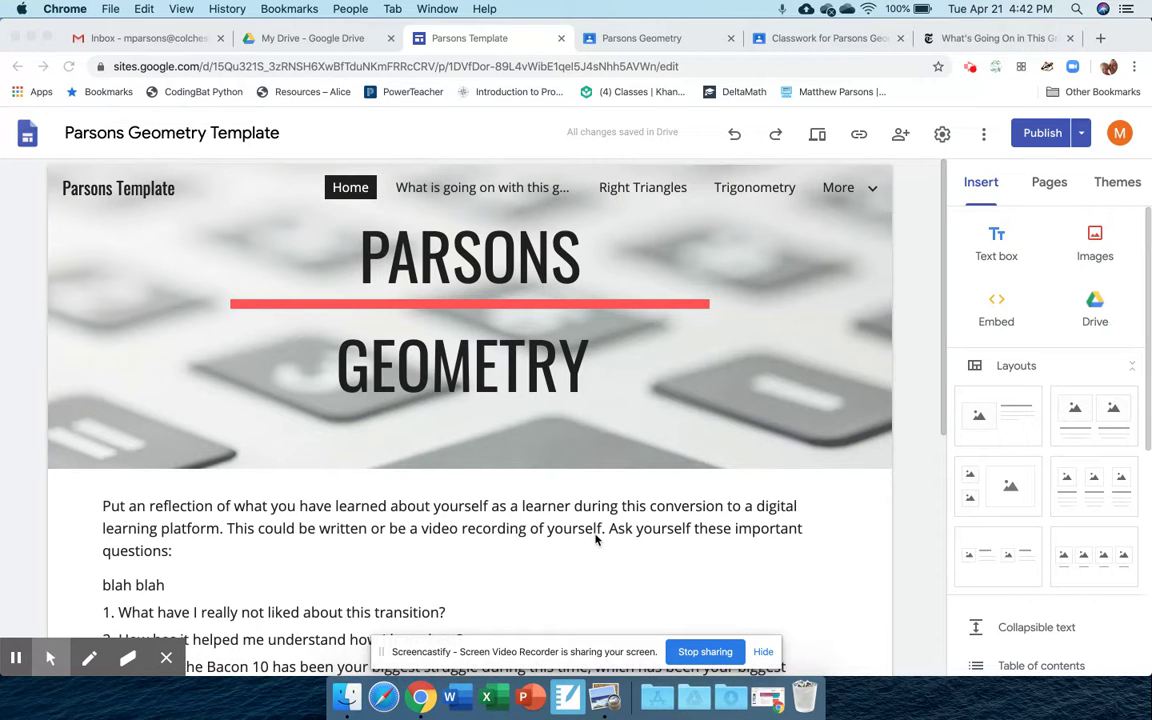
# - Review the Home page's reflection questions and its two prompts for a video or picture
pyautogui.scroll(-3, 527, 424)
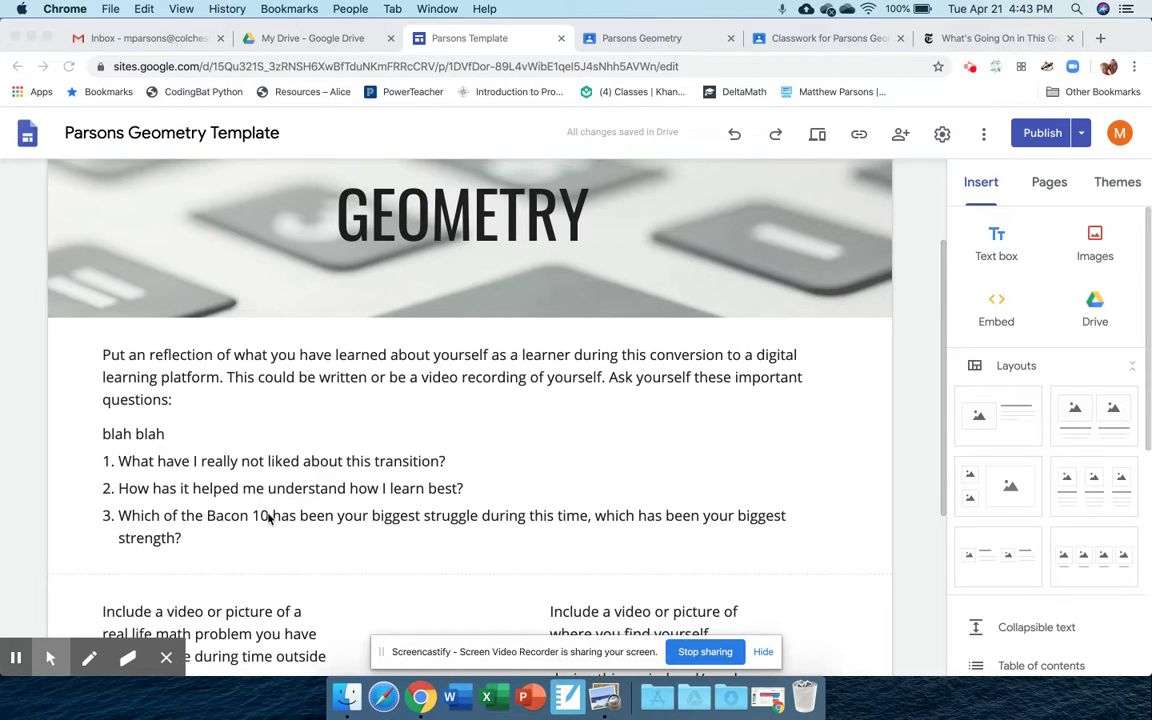
pyautogui.scroll(-4, 268, 517)
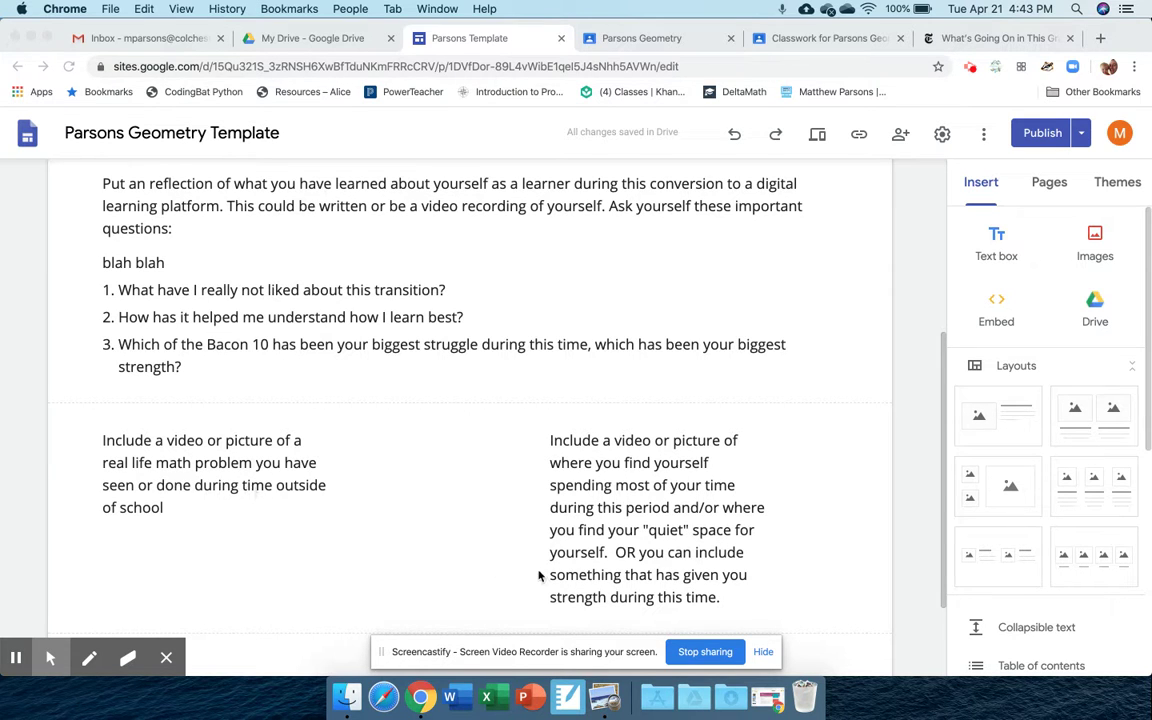
pyautogui.scroll(-1, 563, 507)
pyautogui.scroll(4, 647, 470)
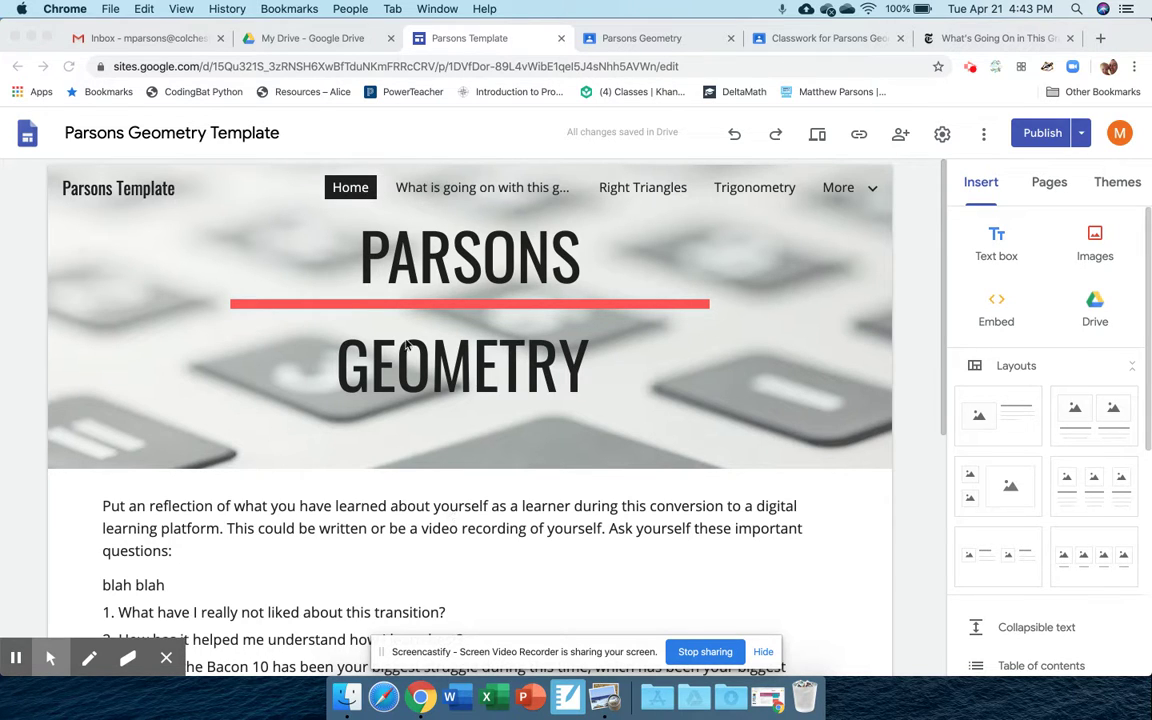
# - Open the "What is going on with this graph" page and review its instructions and the Bacon 10 list
pyautogui.click(494, 190)
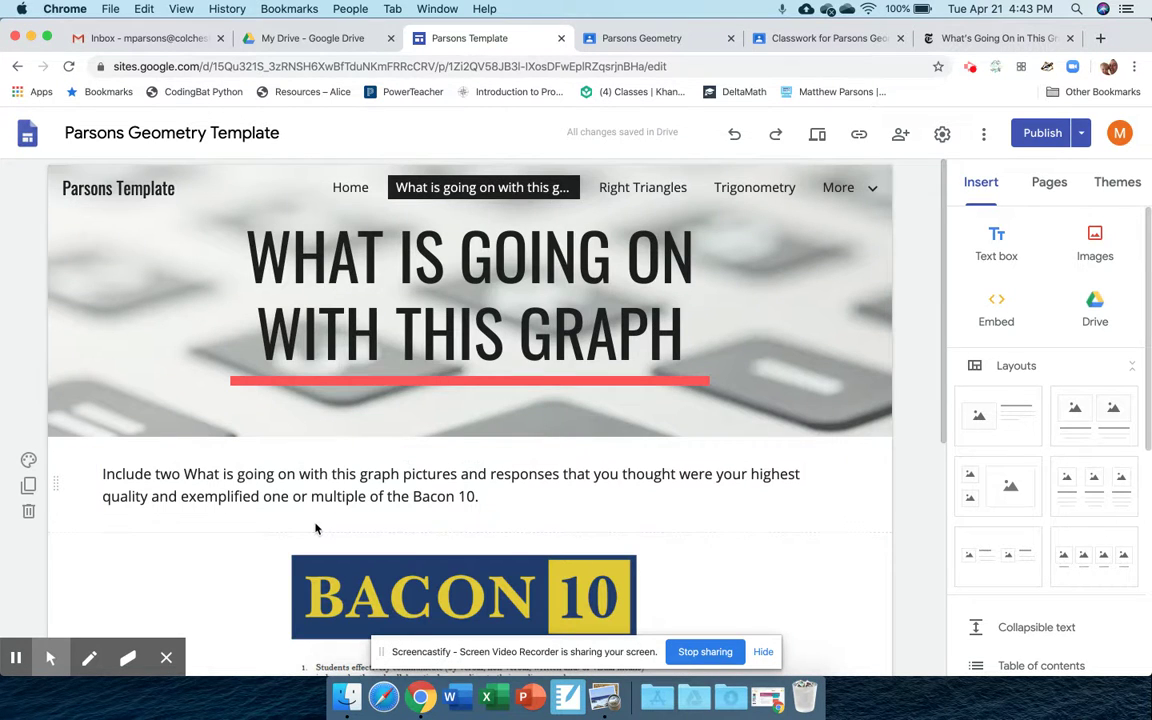
pyautogui.scroll(-5, 315, 528)
pyautogui.scroll(4, 316, 458)
pyautogui.scroll(2, 313, 526)
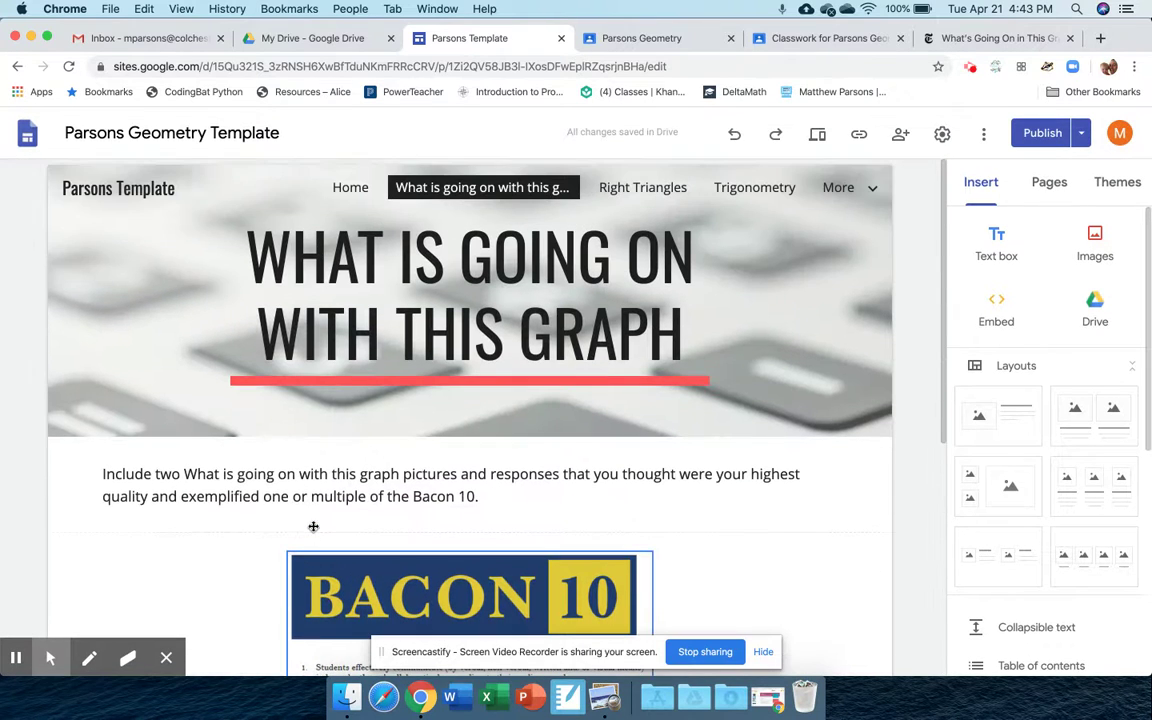
pyautogui.click(420, 496)
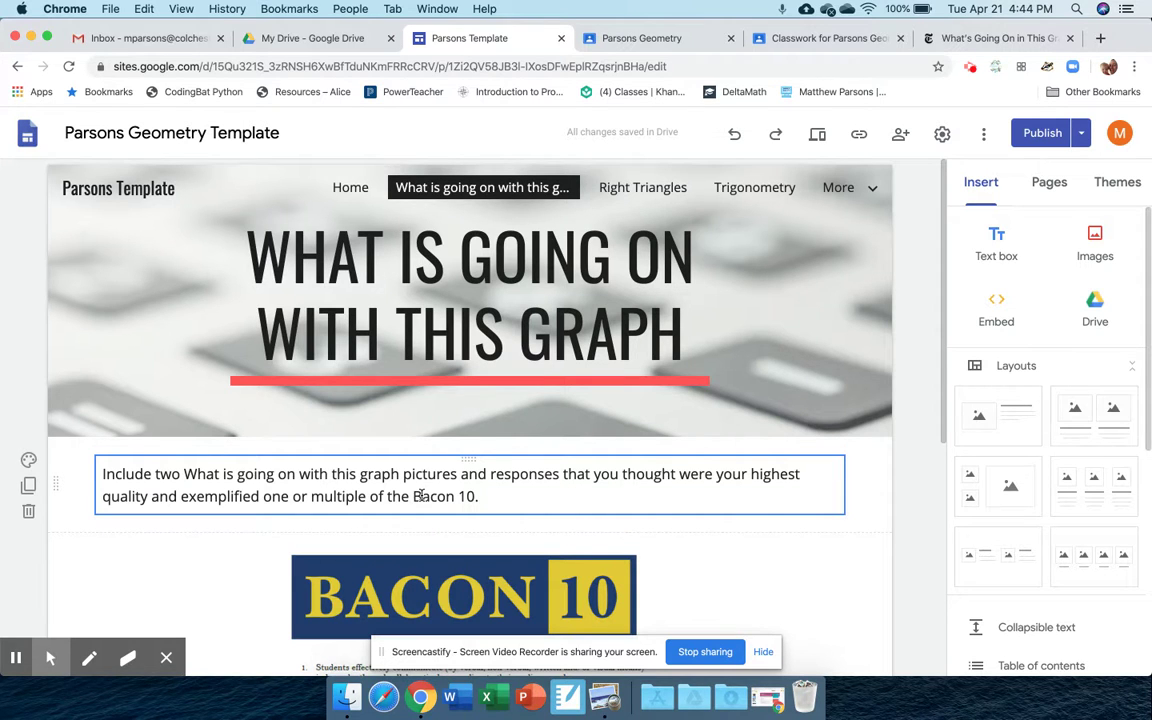
pyautogui.scroll(-3, 410, 450)
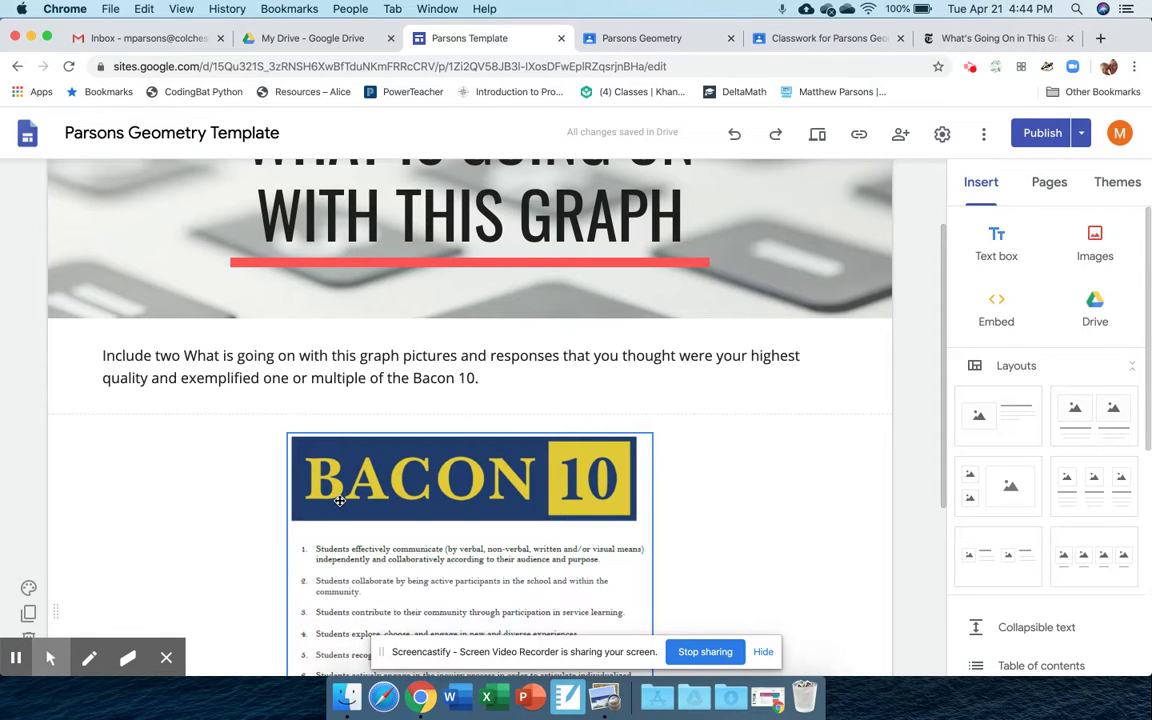
pyautogui.scroll(-5, 340, 500)
pyautogui.scroll(1, 340, 500)
pyautogui.scroll(2, 340, 500)
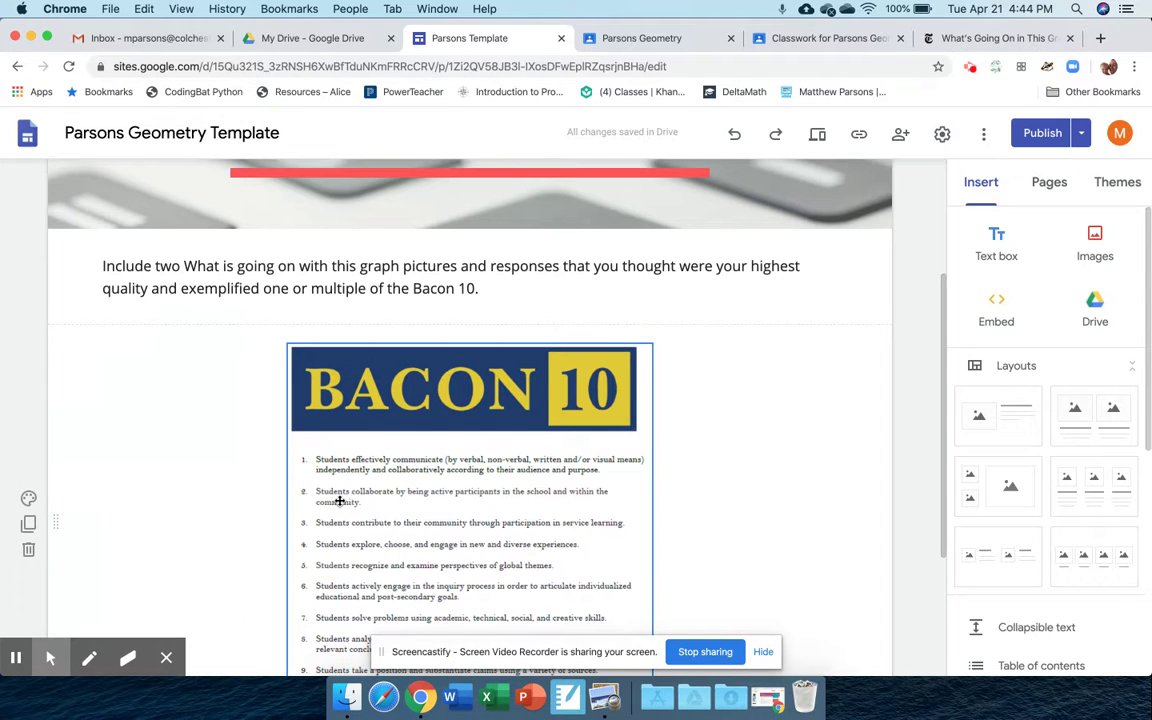
pyautogui.scroll(4, 340, 500)
pyautogui.click(548, 300)
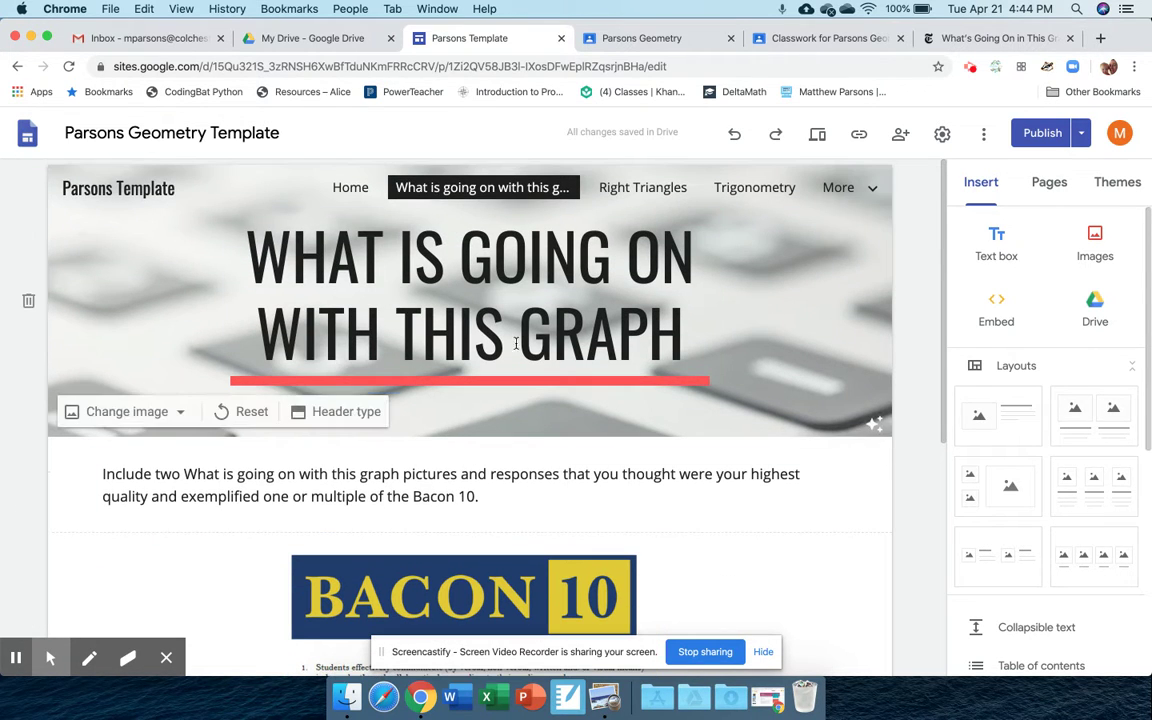
# - Open the Right Triangles page and examine the performance task instructions, the Triangle Pile Up document and the reflection questions
pyautogui.click(648, 188)
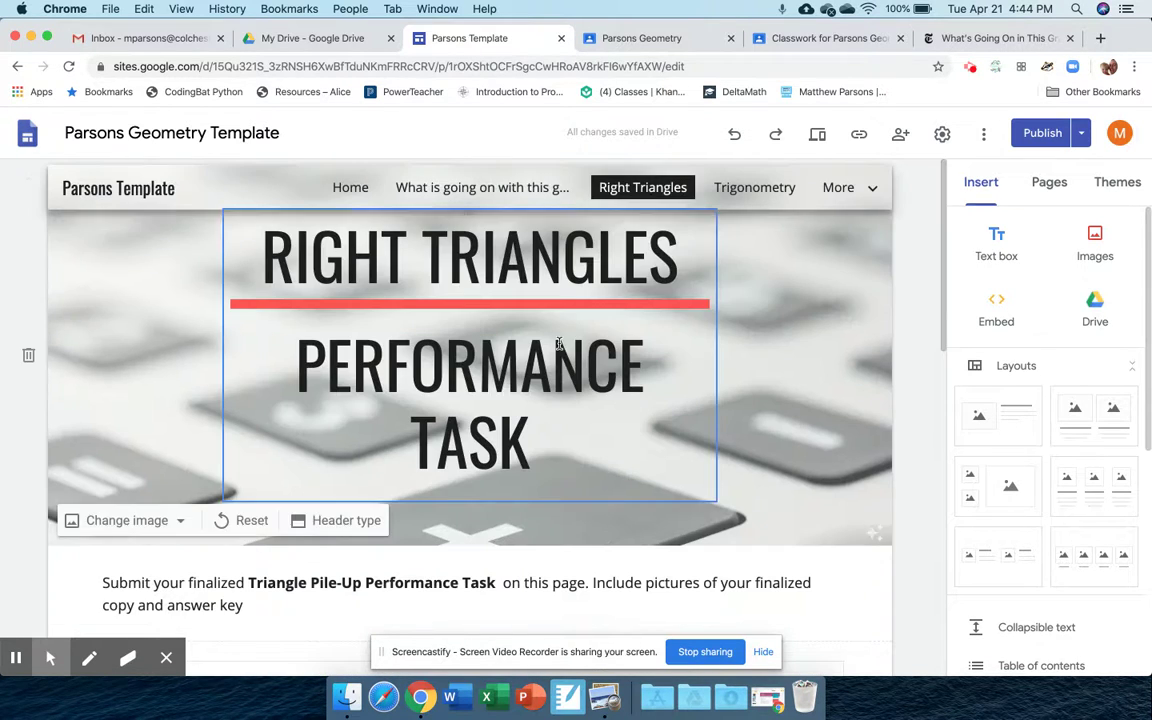
pyautogui.scroll(-3, 558, 343)
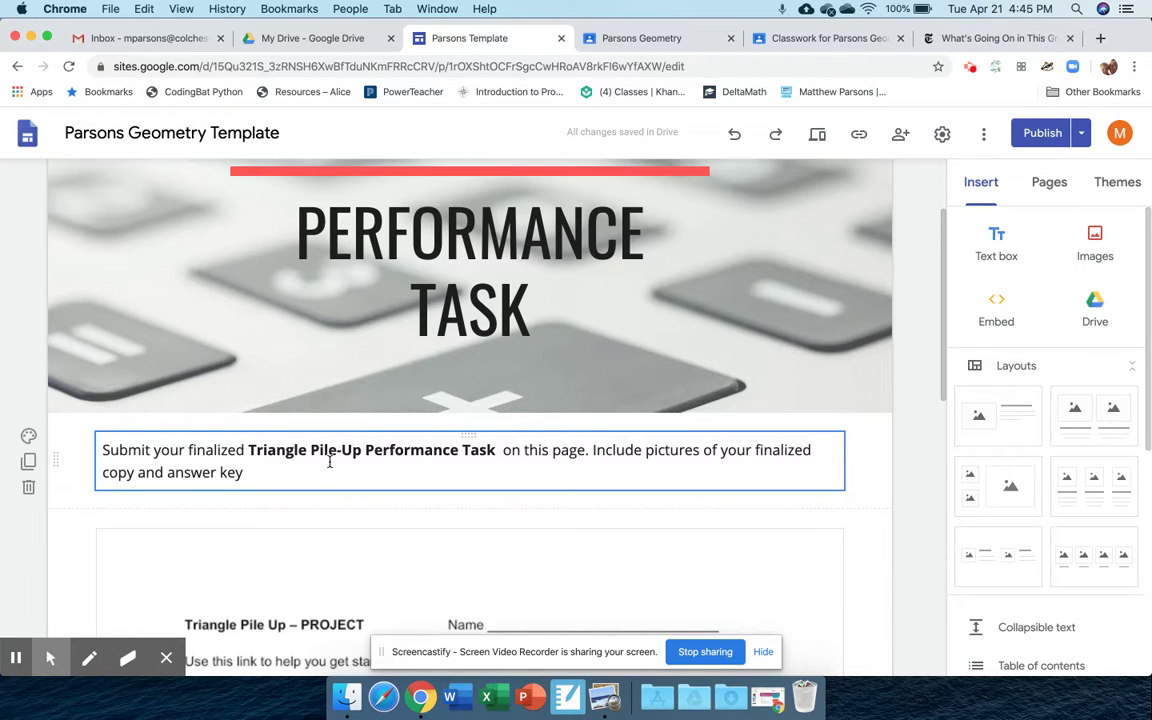
pyautogui.scroll(-3, 280, 570)
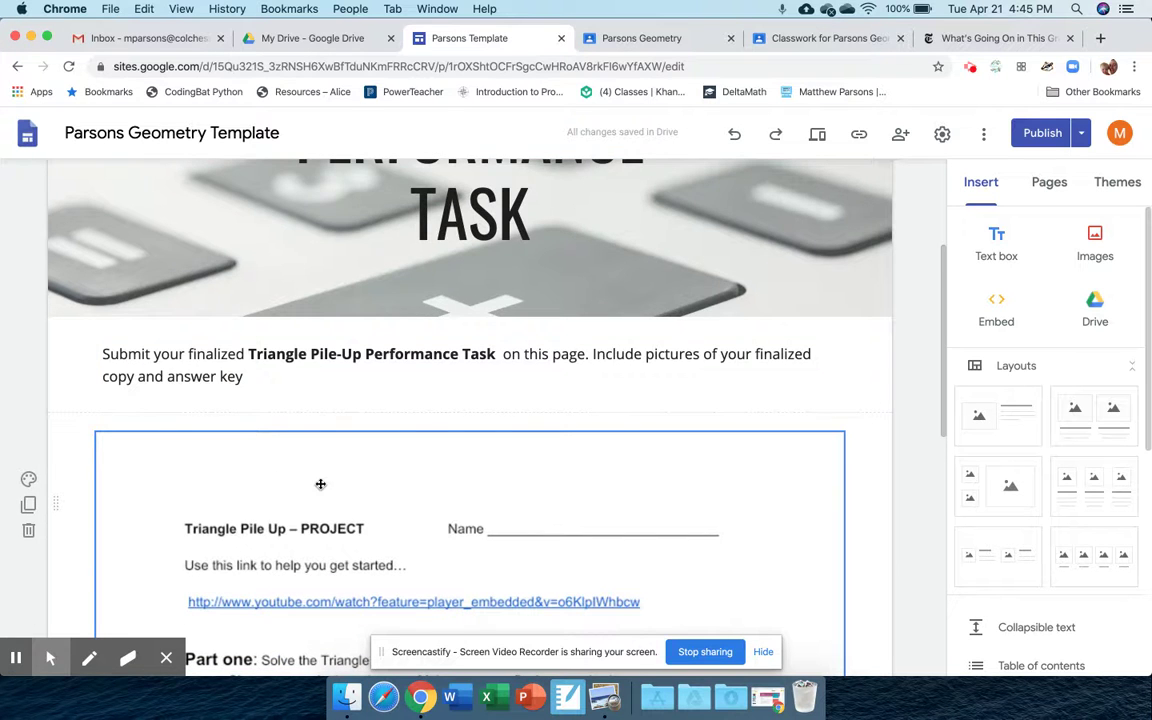
pyautogui.scroll(-10, 320, 484)
pyautogui.scroll(5, 320, 484)
pyautogui.scroll(-2, 320, 484)
pyautogui.scroll(2, 320, 484)
pyautogui.scroll(-1, 320, 484)
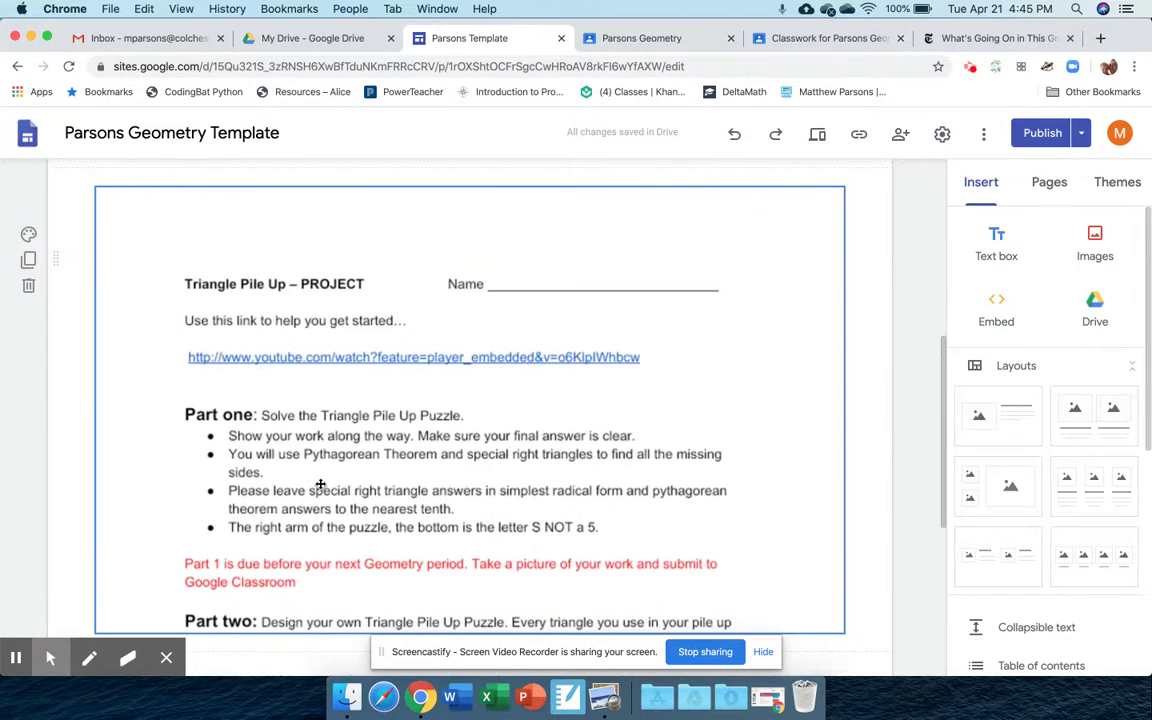
pyautogui.scroll(-10, 320, 484)
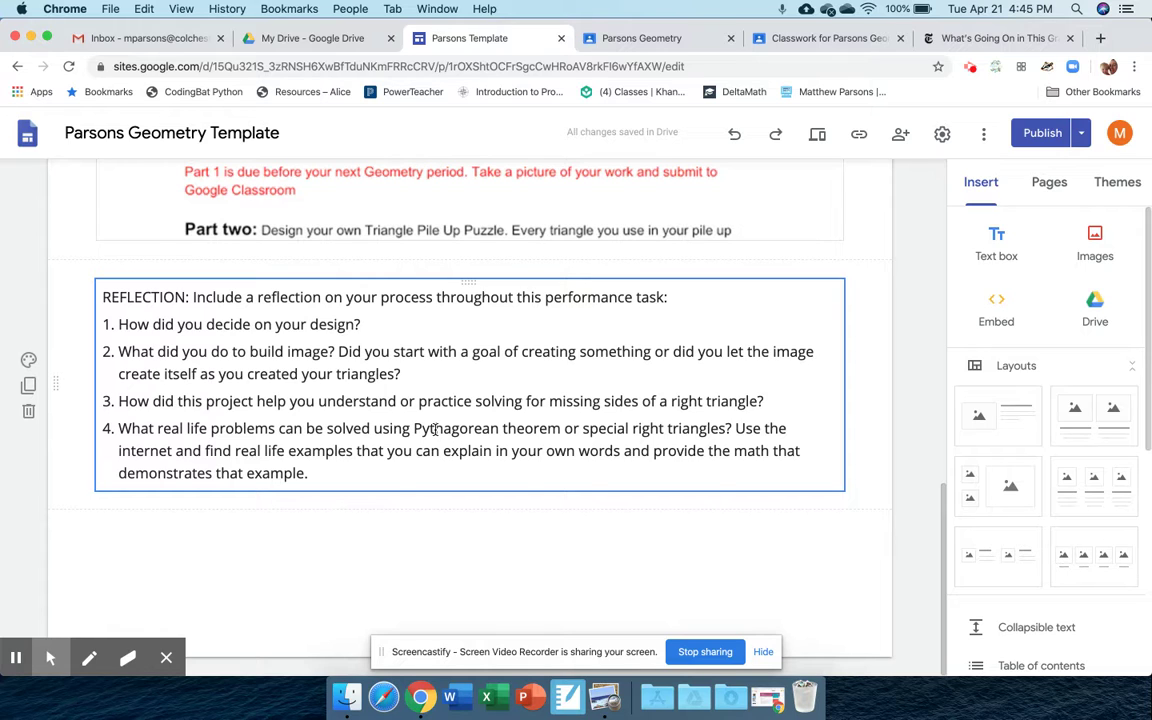
pyautogui.click(435, 424)
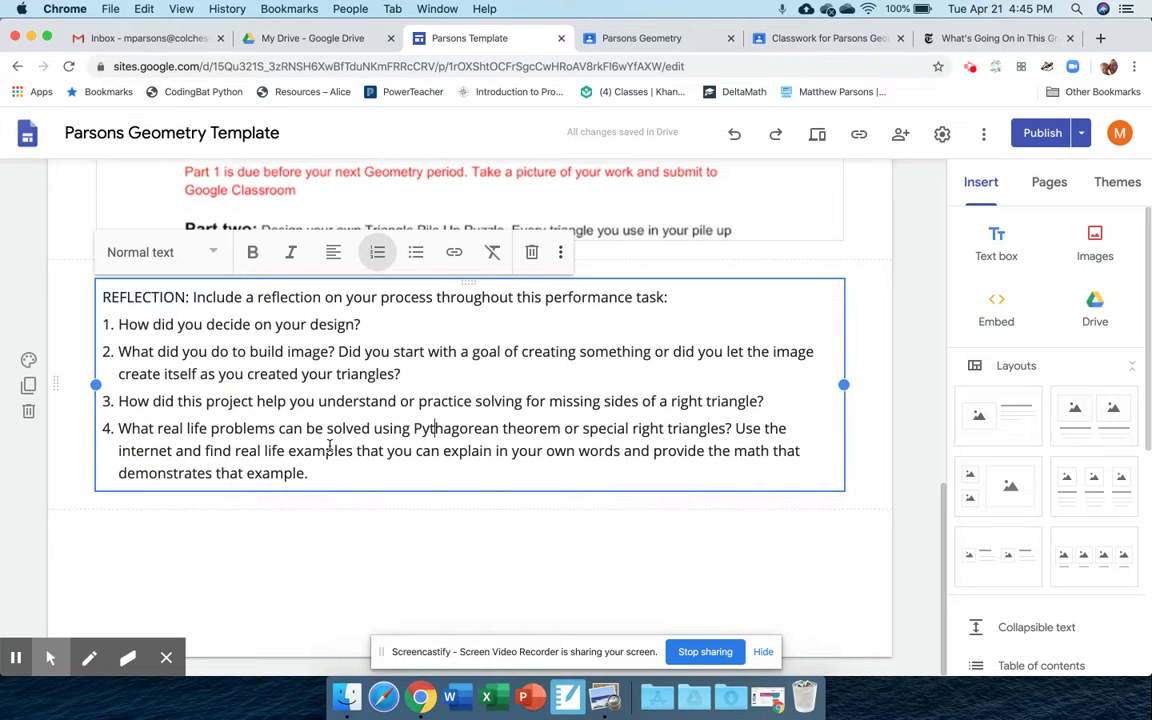
pyautogui.scroll(3, 331, 450)
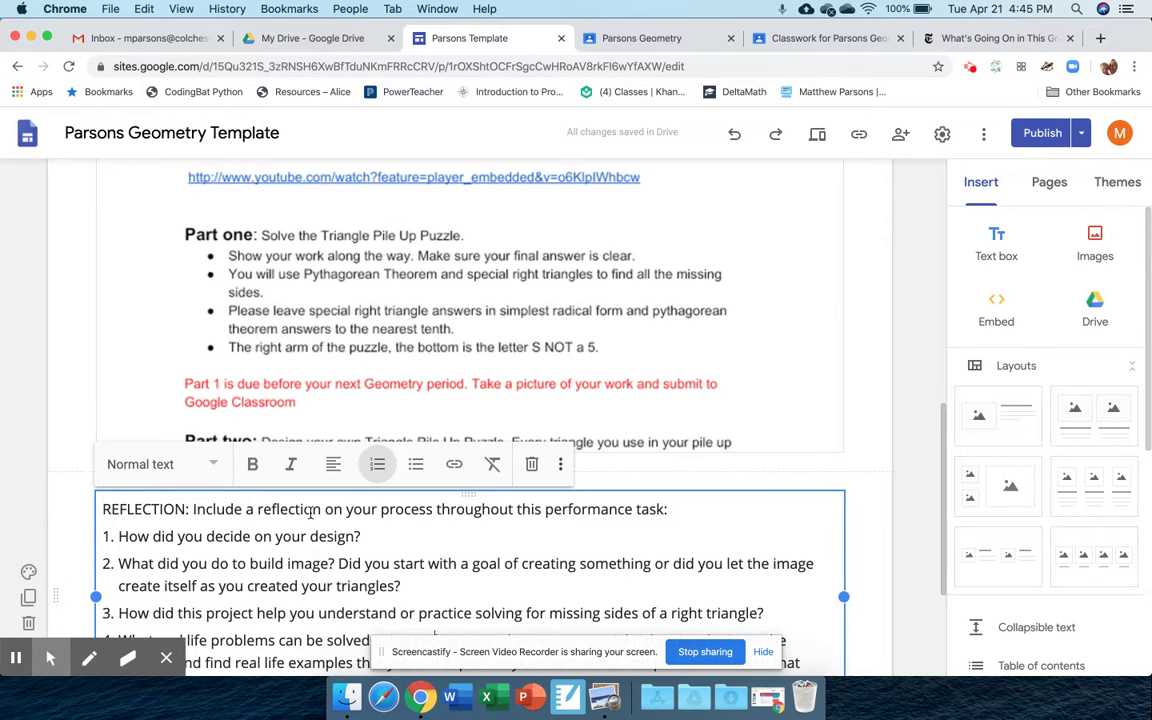
pyautogui.scroll(3, 310, 510)
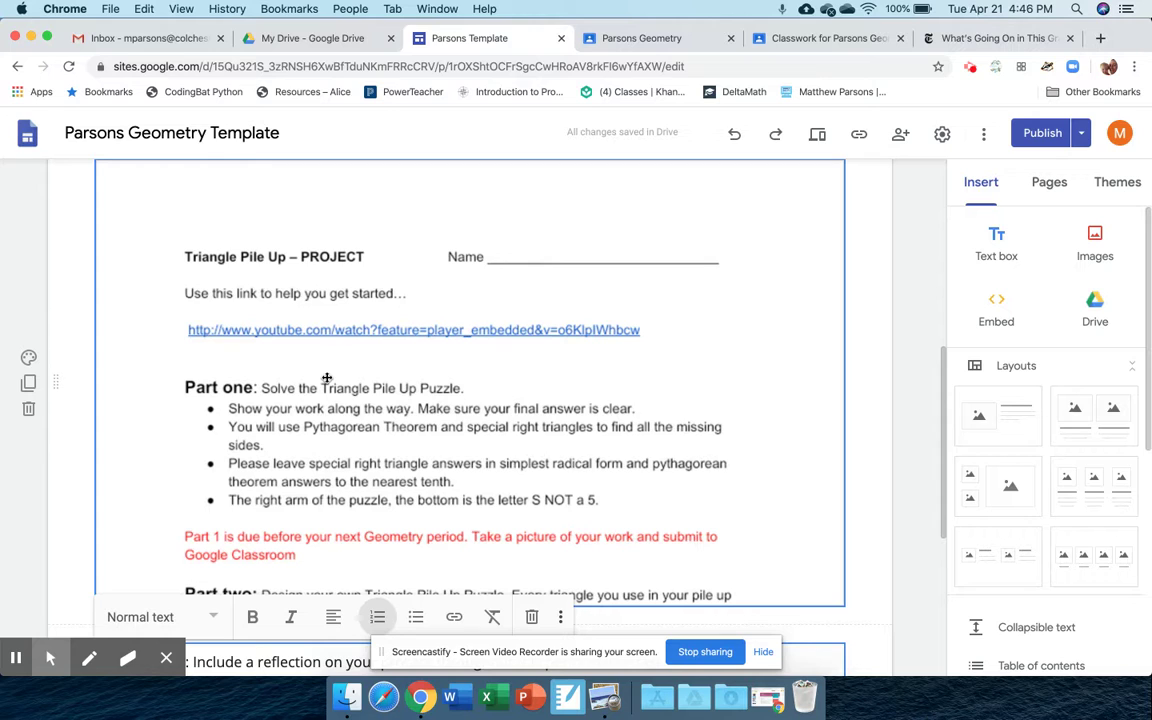
# - Delete the section with the embedded Triangle Pile Up project document from the Right Triangles page
pyautogui.click(326, 378)
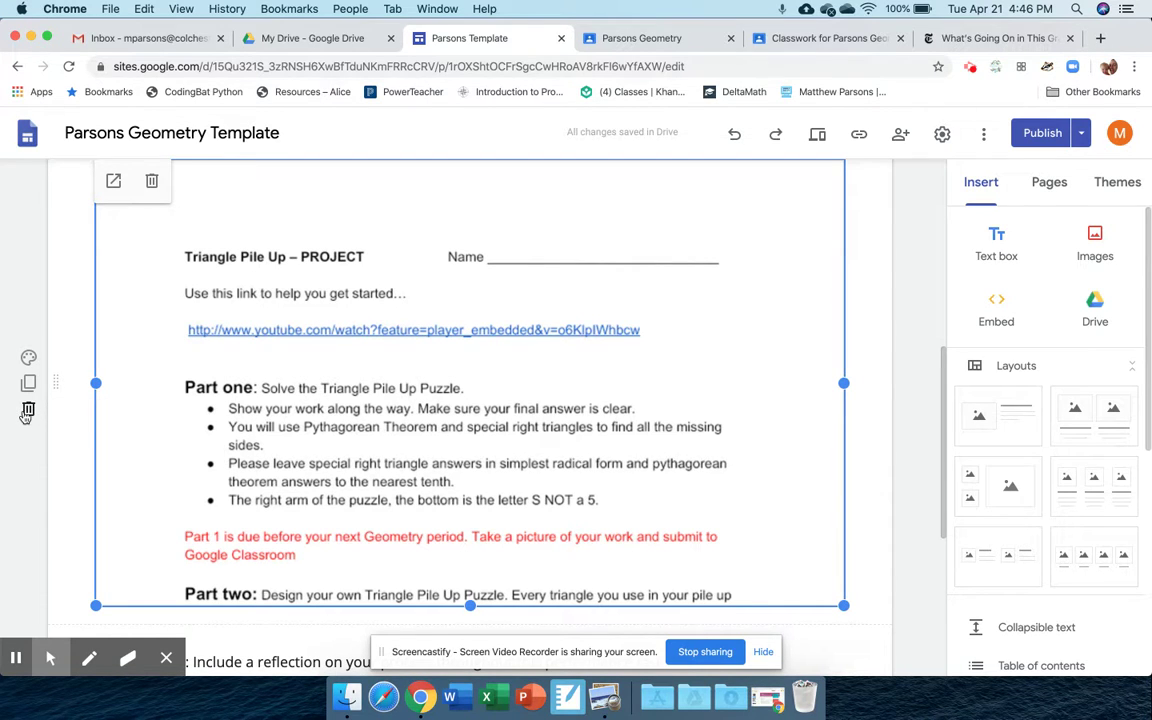
pyautogui.click(28, 411)
pyautogui.scroll(-3, 128, 468)
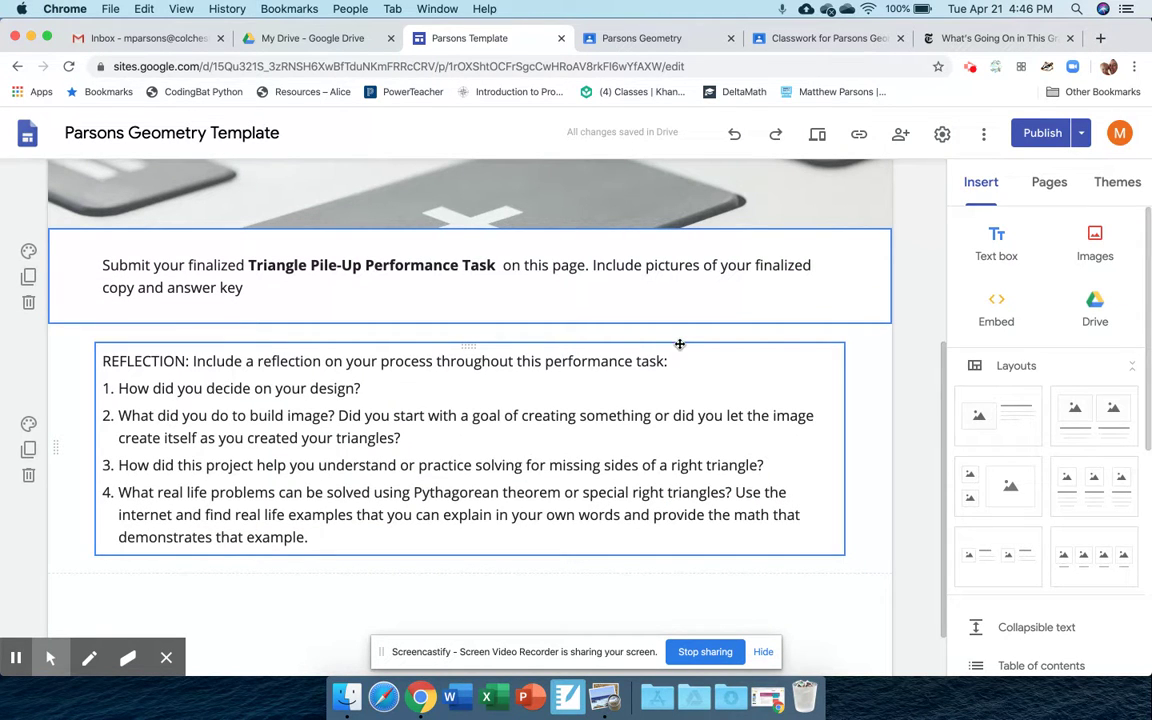
pyautogui.click(1097, 250)
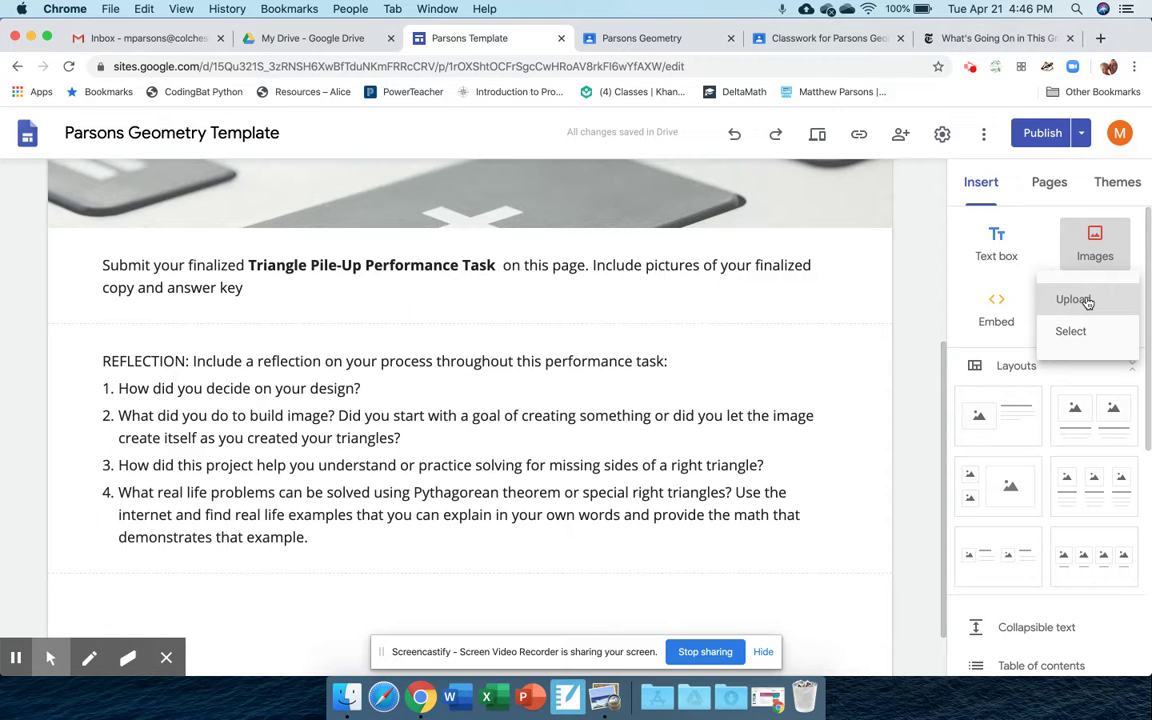
pyautogui.click(1087, 300)
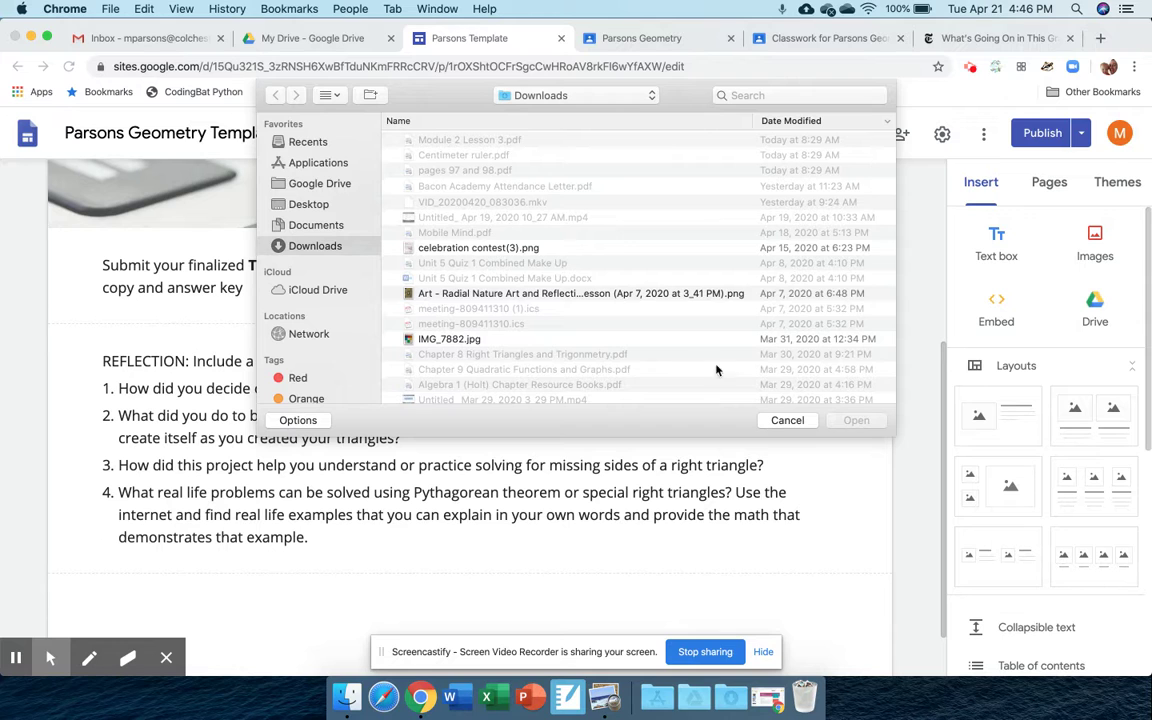
pyautogui.click(768, 422)
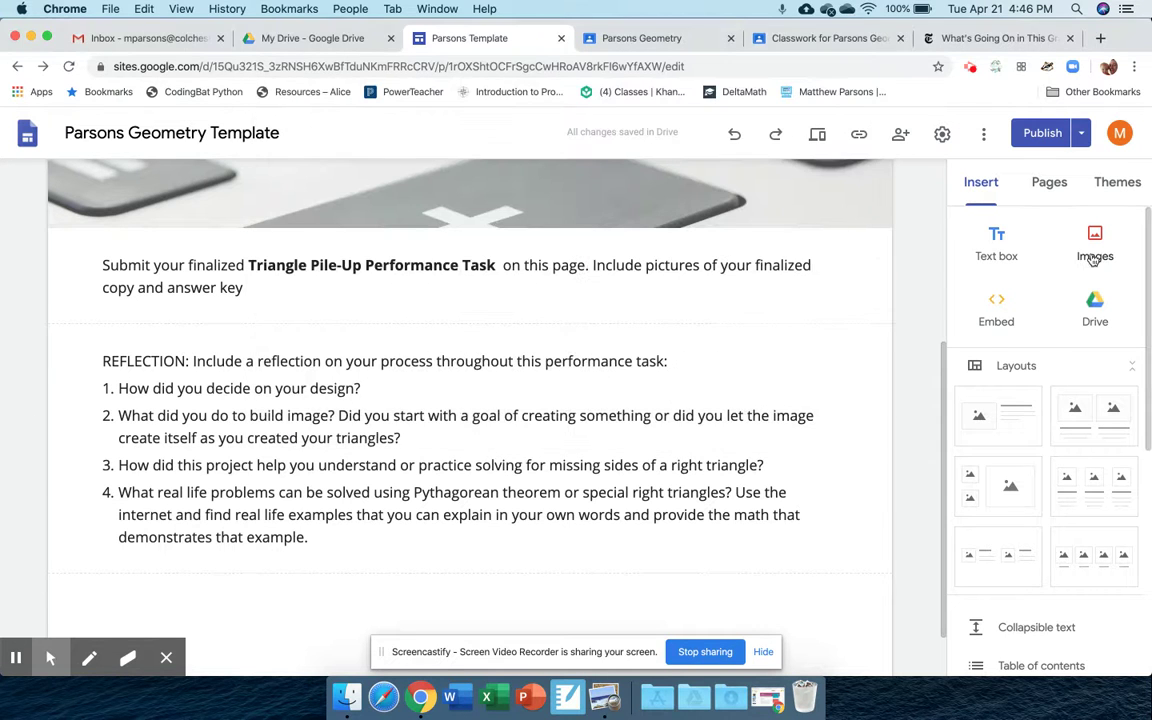
# - Insert the colored-pencil art JPG from My Drive in Google Drive as an image on the Right Triangles page
pyautogui.click(1096, 254)
pyautogui.click(1062, 331)
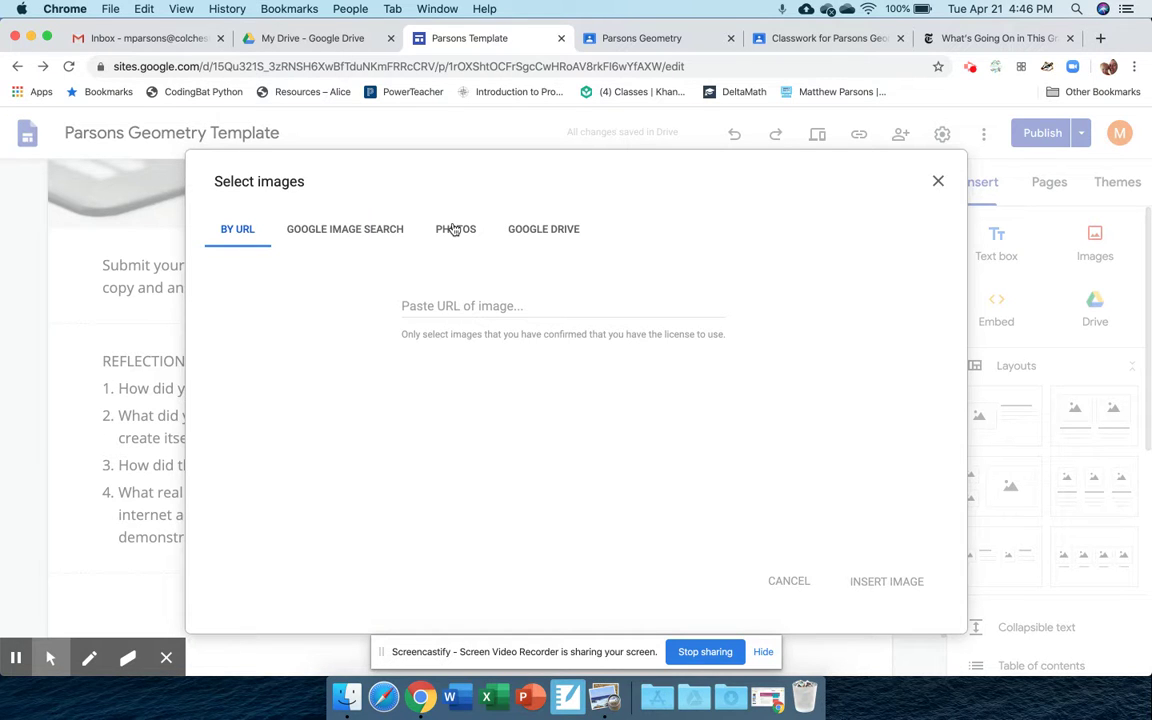
pyautogui.click(454, 229)
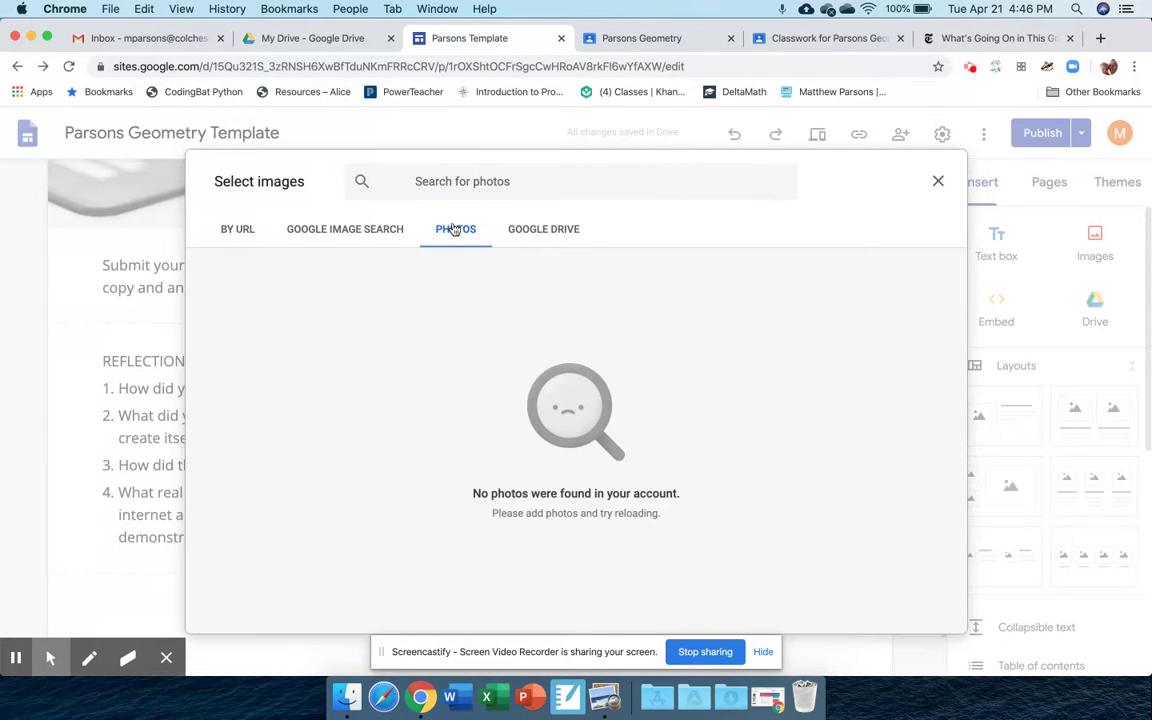
pyautogui.click(525, 227)
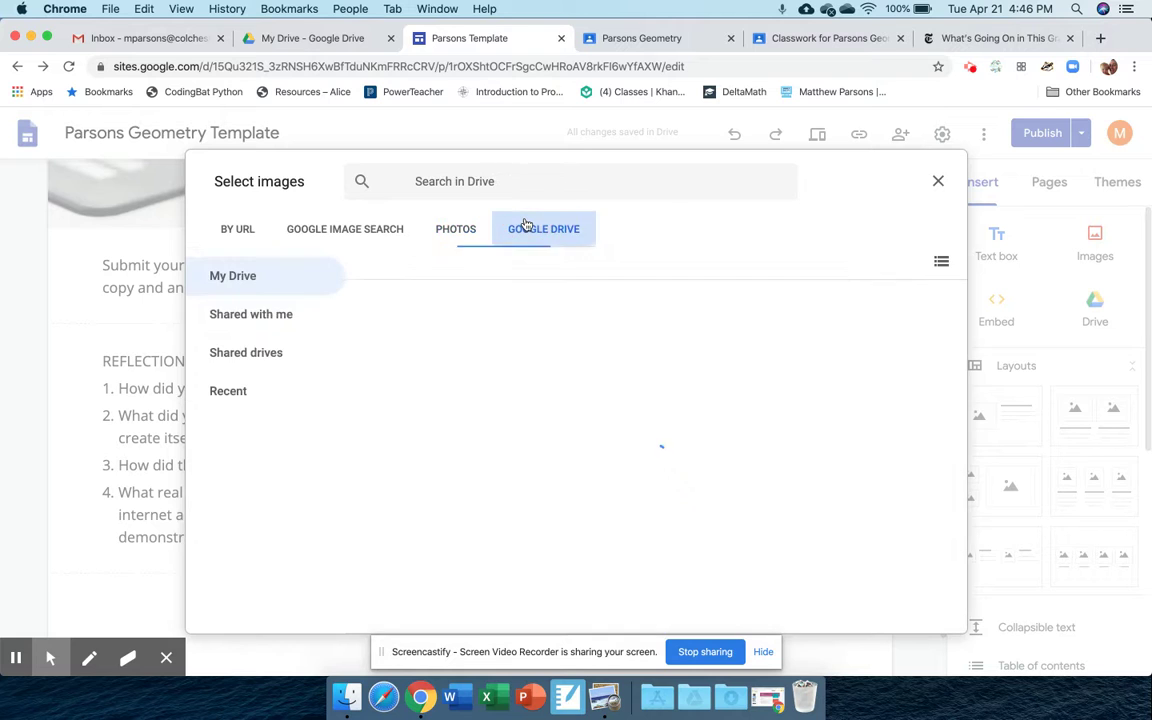
pyautogui.click(463, 237)
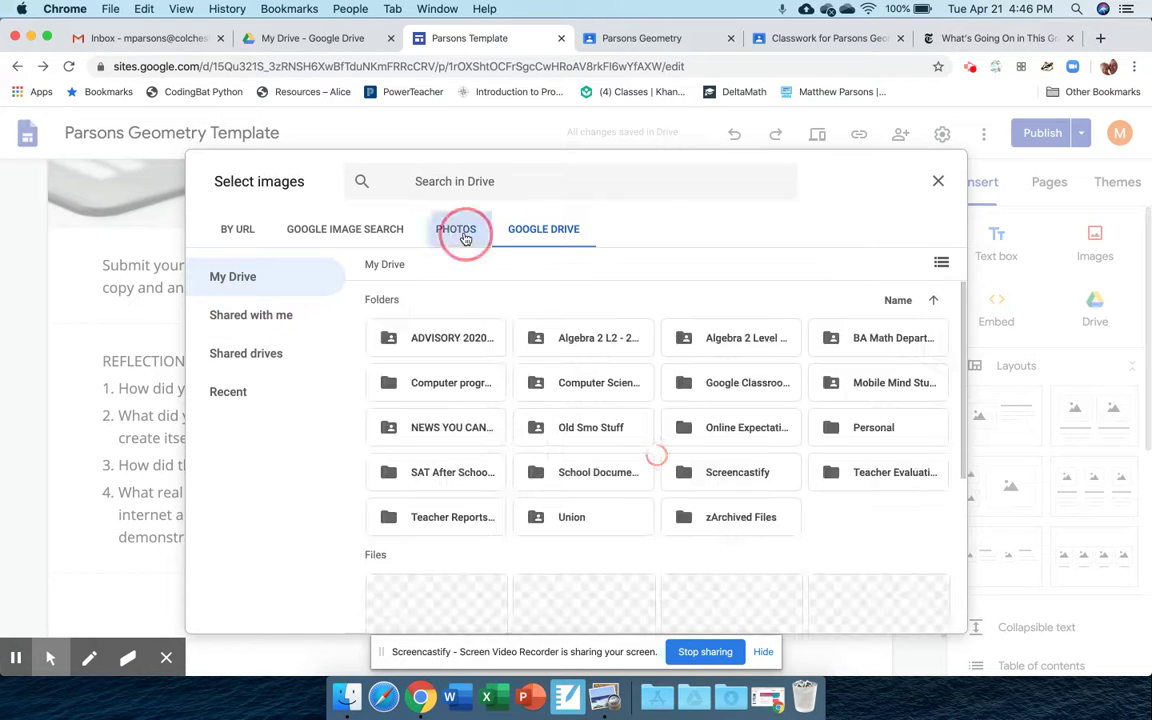
pyautogui.click(540, 227)
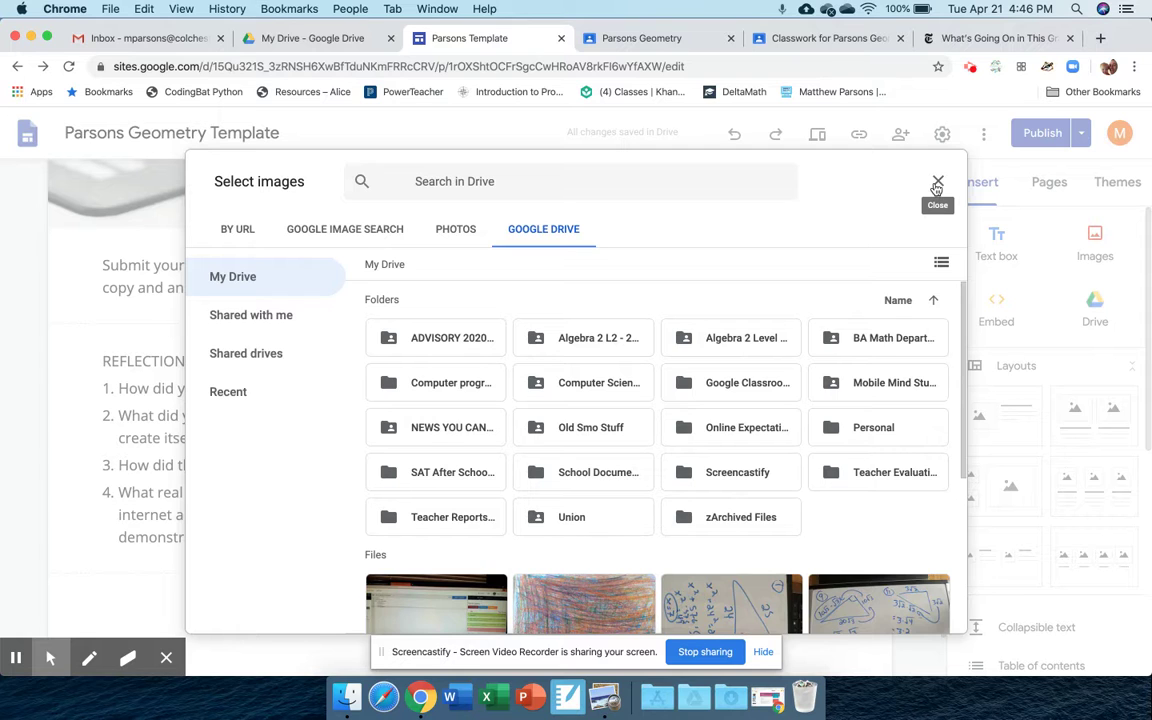
pyautogui.scroll(-3, 723, 368)
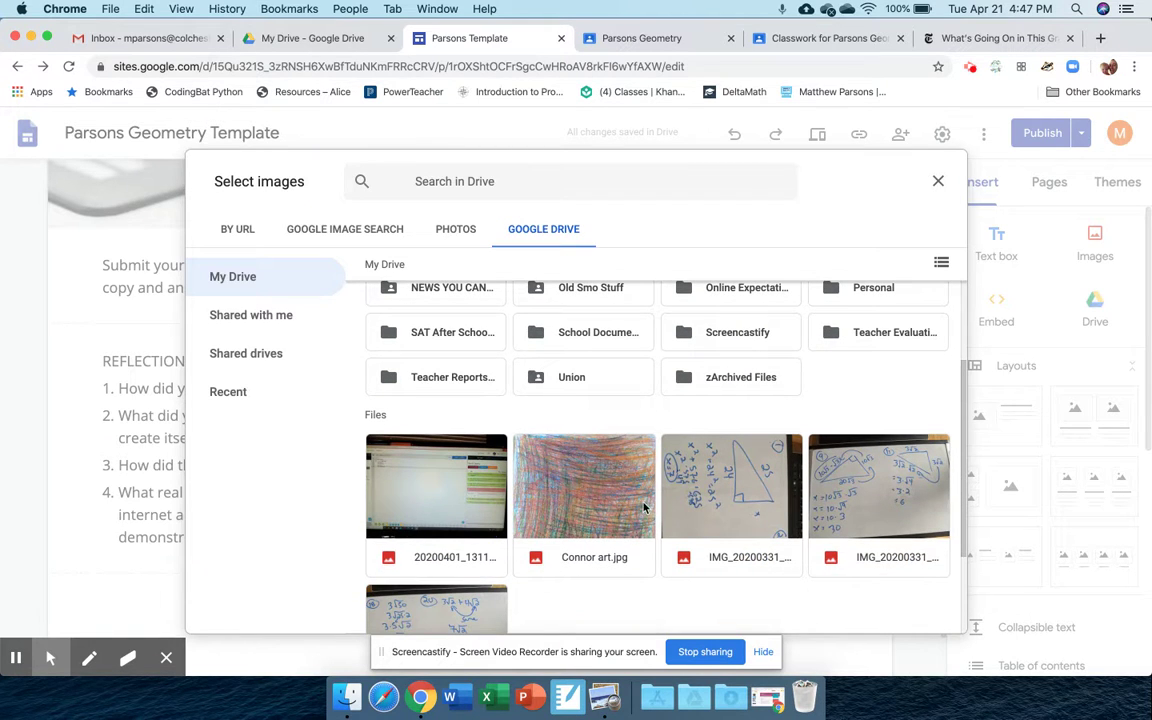
pyautogui.scroll(-3, 600, 450)
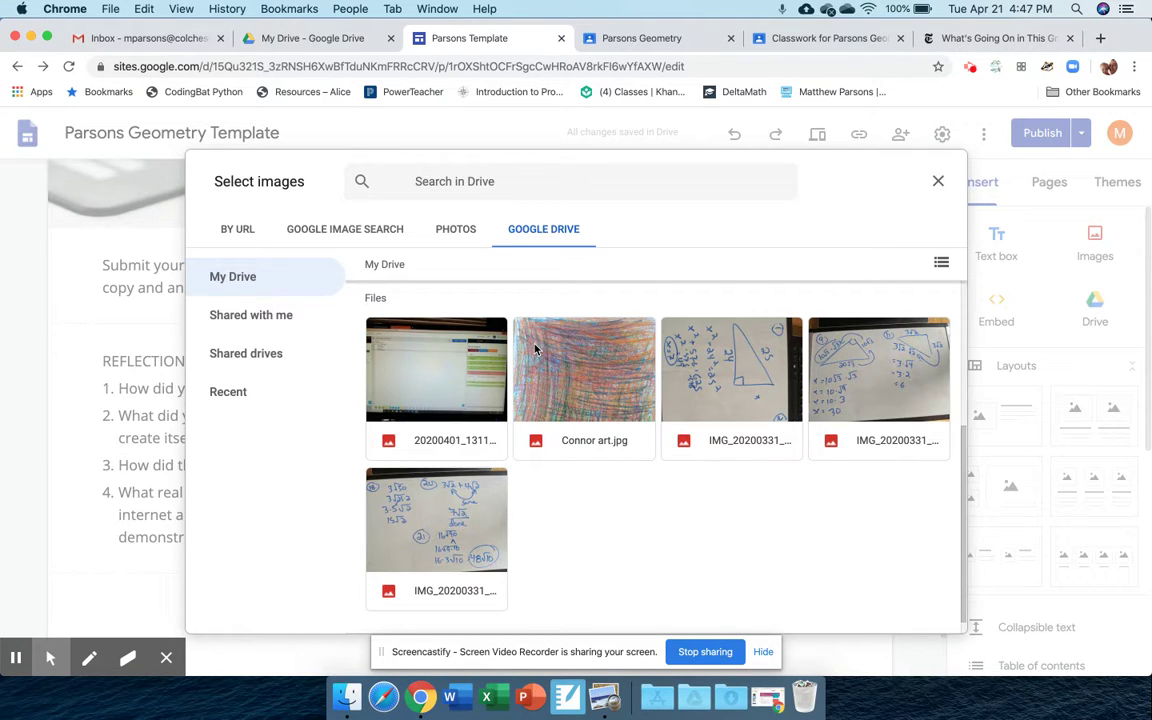
pyautogui.click(535, 348)
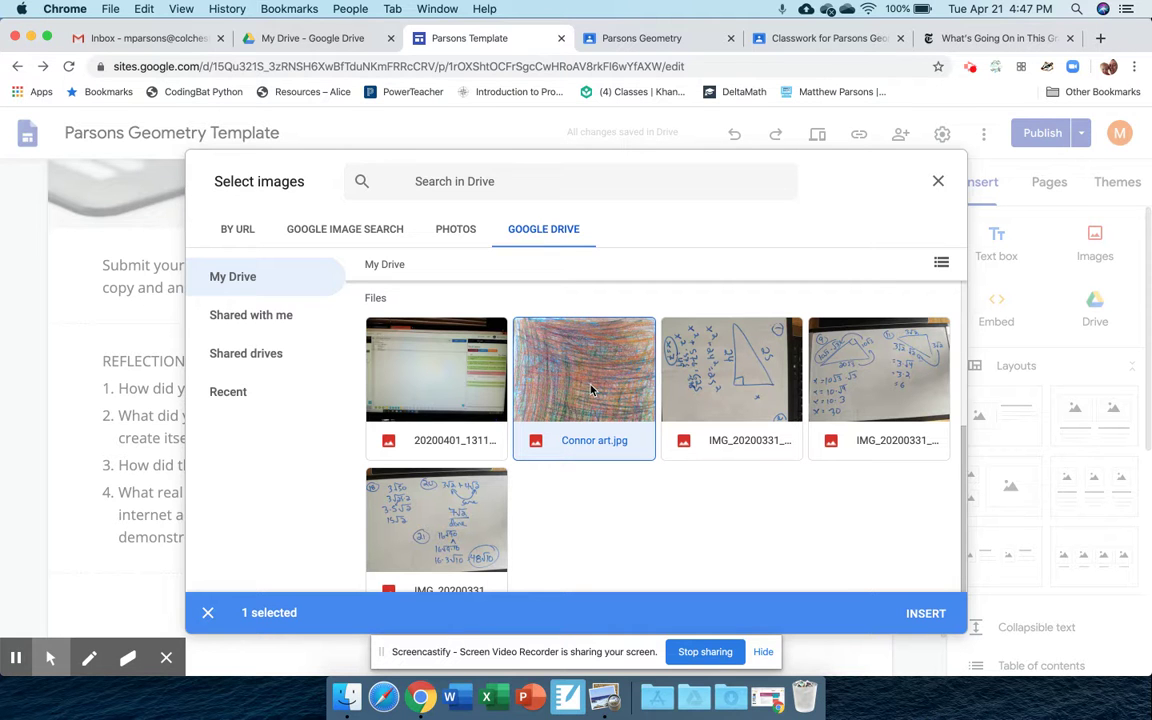
pyautogui.click(924, 613)
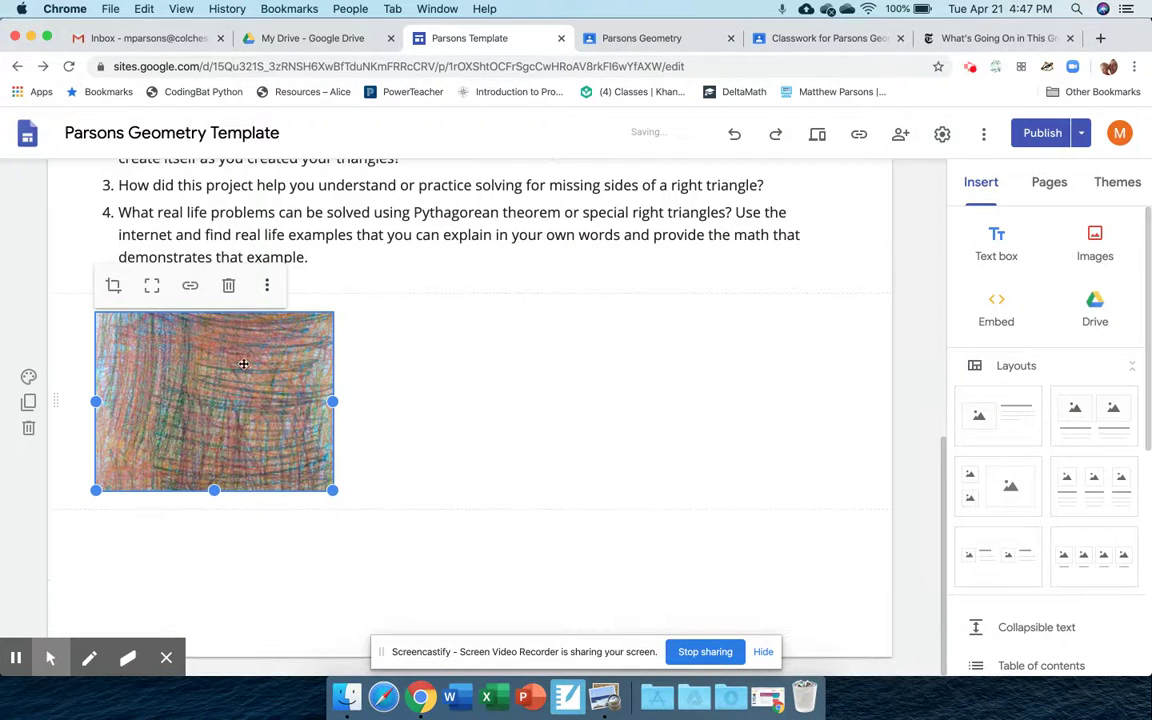
# - Enlarge the inserted art image below the reflection questions to span the full width of the page's content area
pyautogui.scroll(3, 218, 362)
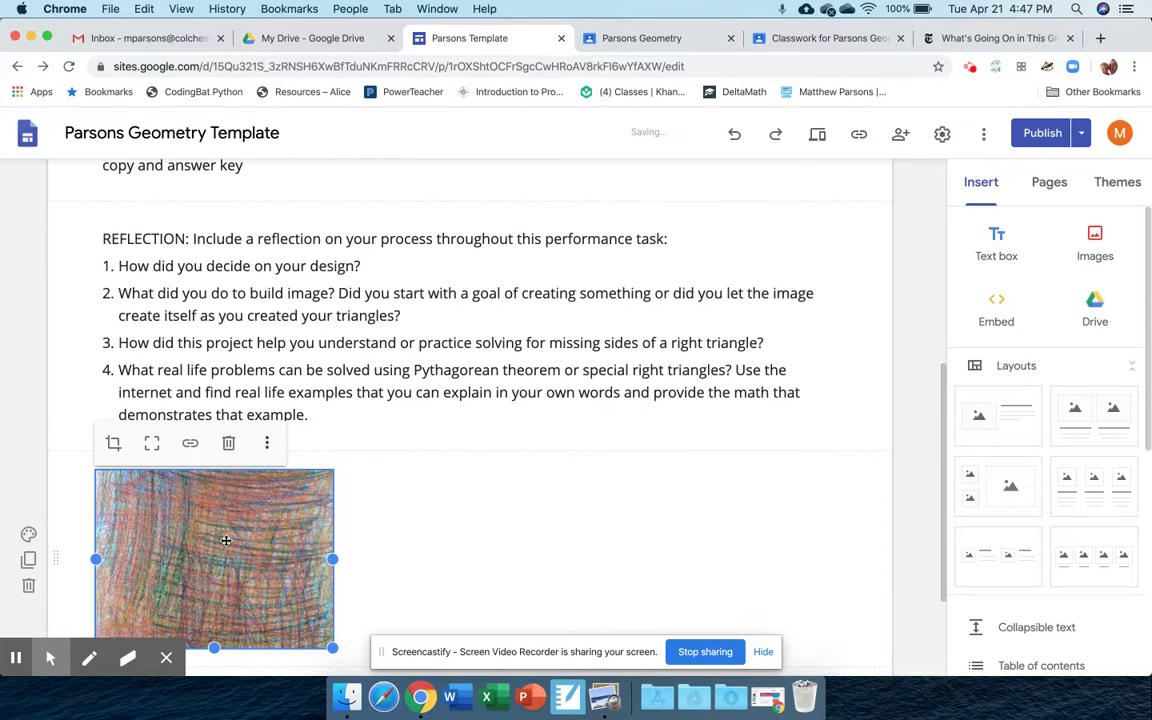
pyautogui.scroll(-3, 218, 362)
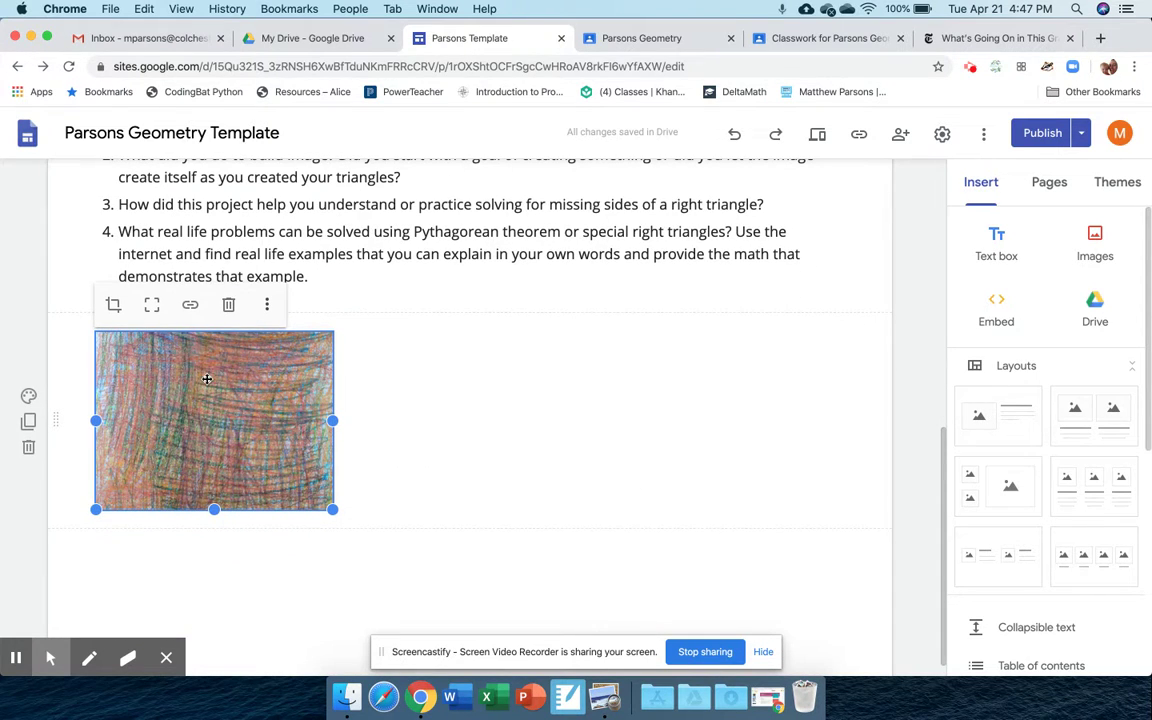
pyautogui.click(333, 510)
pyautogui.moveTo(338, 512); pyautogui.dragTo(658, 483)
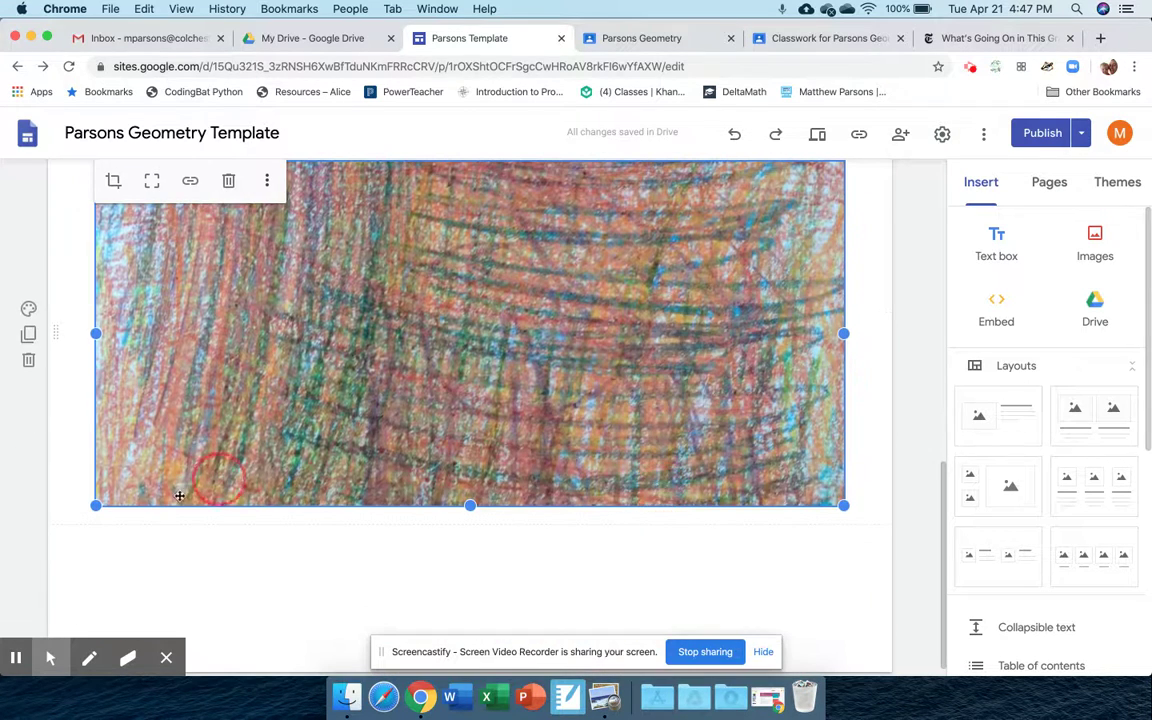
pyautogui.moveTo(96, 507)
pyautogui.mouseDown()
pyautogui.moveTo(38, 536)
pyautogui.moveTo(95, 530)
pyautogui.mouseUp()
pyautogui.scroll(3, 394, 474)
pyautogui.scroll(-3, 394, 474)
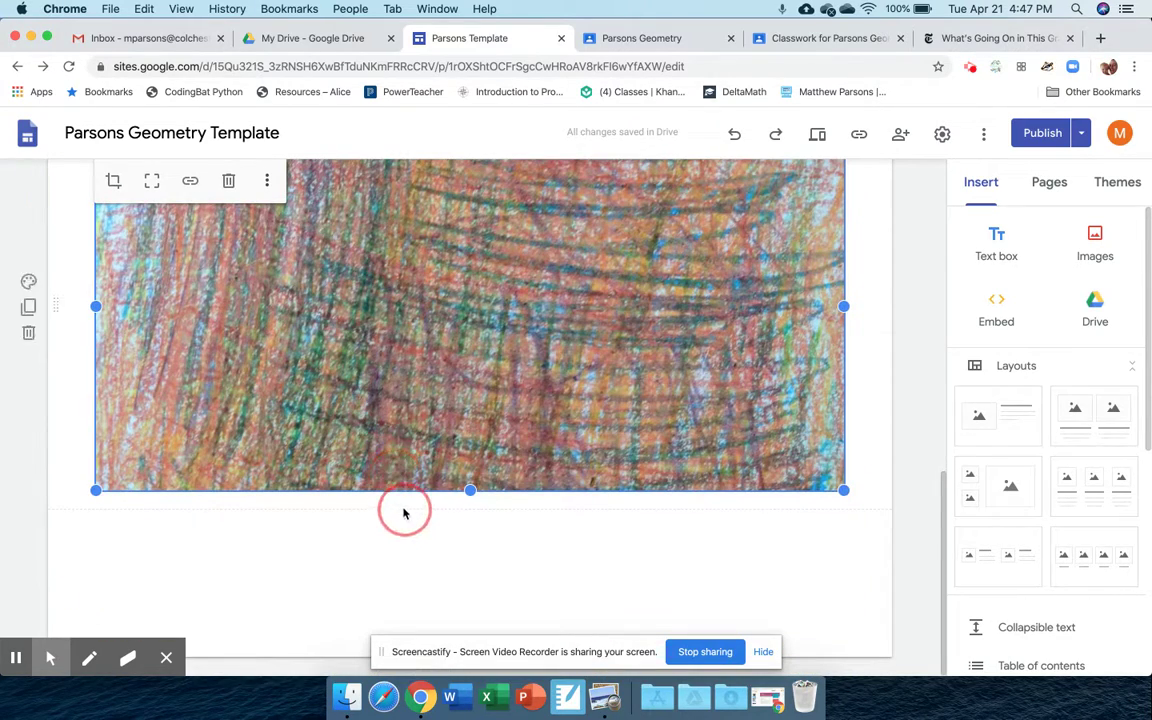
# - Move the art image section above the submission instructions, directly below the Right Triangles page header
pyautogui.scroll(5, 404, 510)
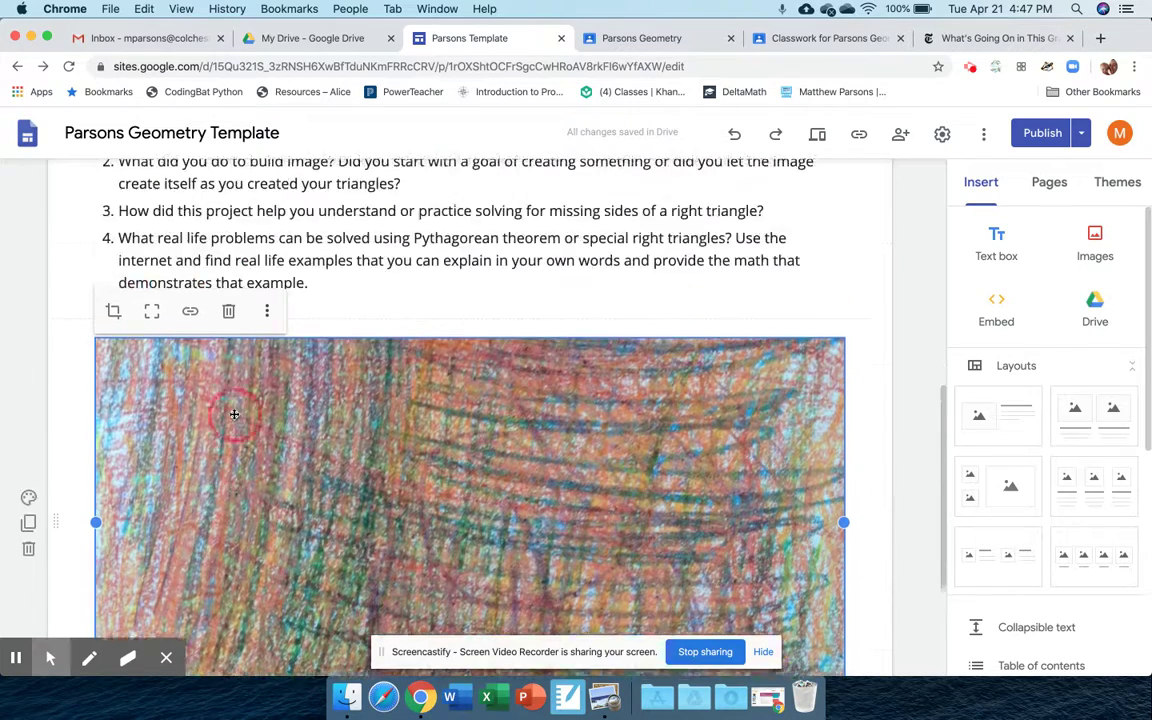
pyautogui.moveTo(291, 466); pyautogui.dragTo(229, 551)
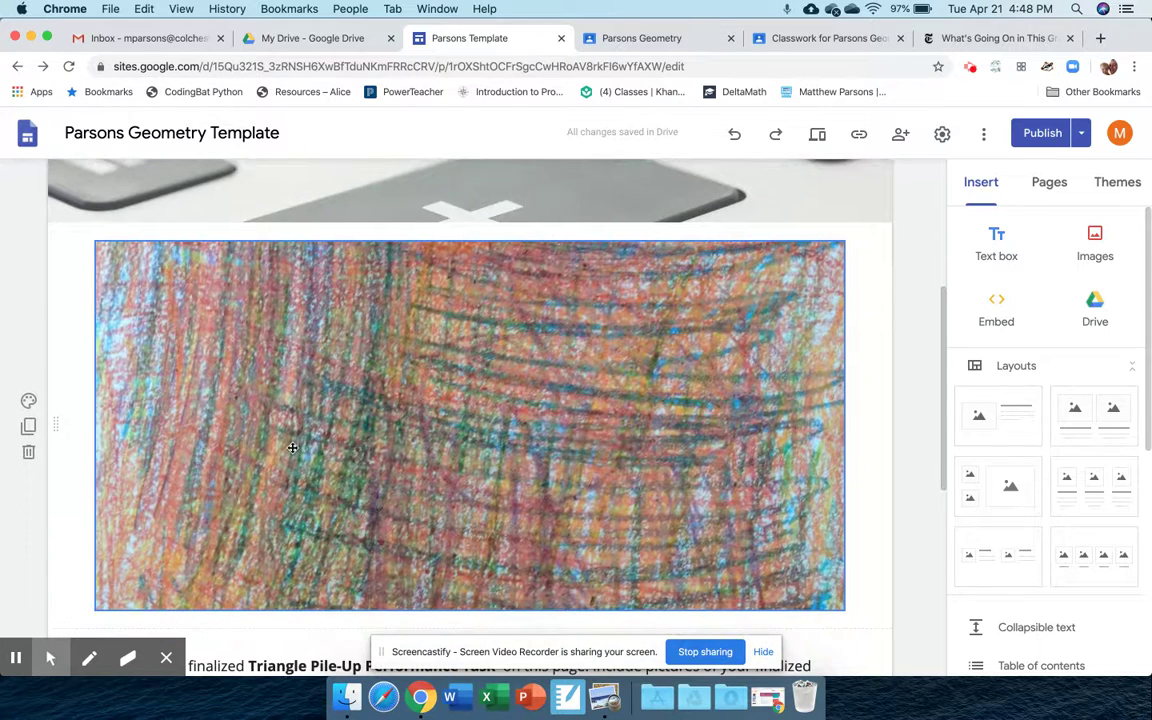
pyautogui.scroll(-4, 474, 389)
pyautogui.scroll(5, 474, 389)
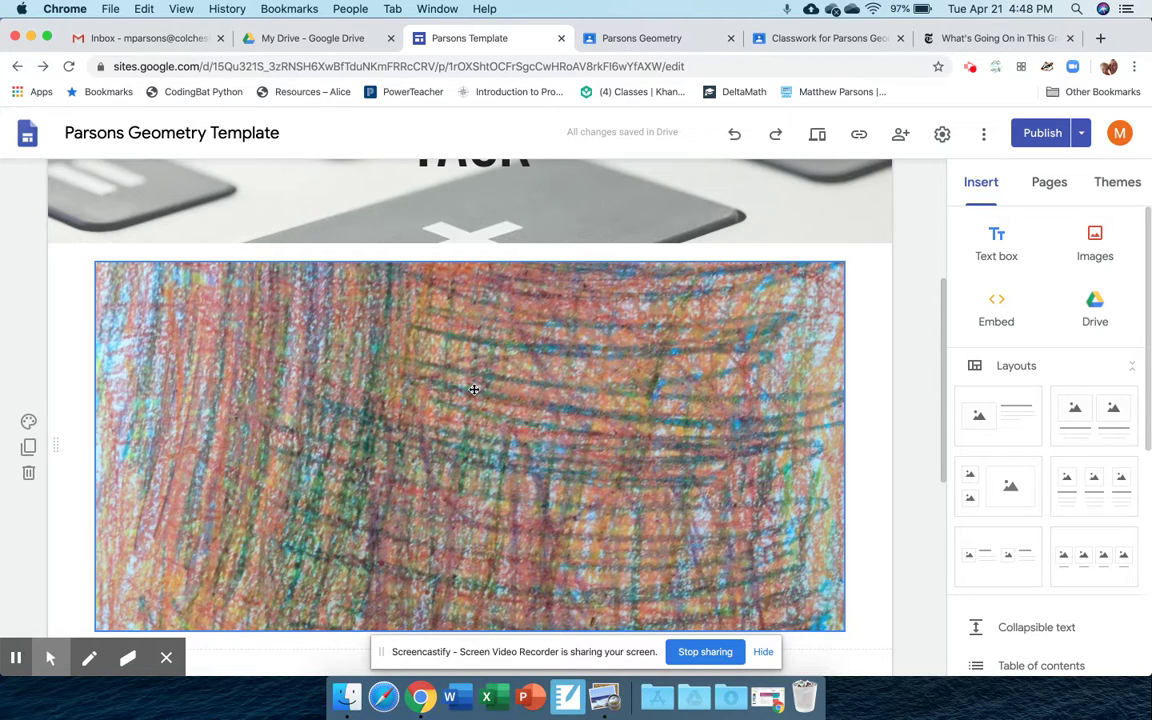
# - Look through the section background options for the art image's section and close them without choosing one
pyautogui.rightClick(474, 389)
pyautogui.click(245, 367)
pyautogui.click(28, 423)
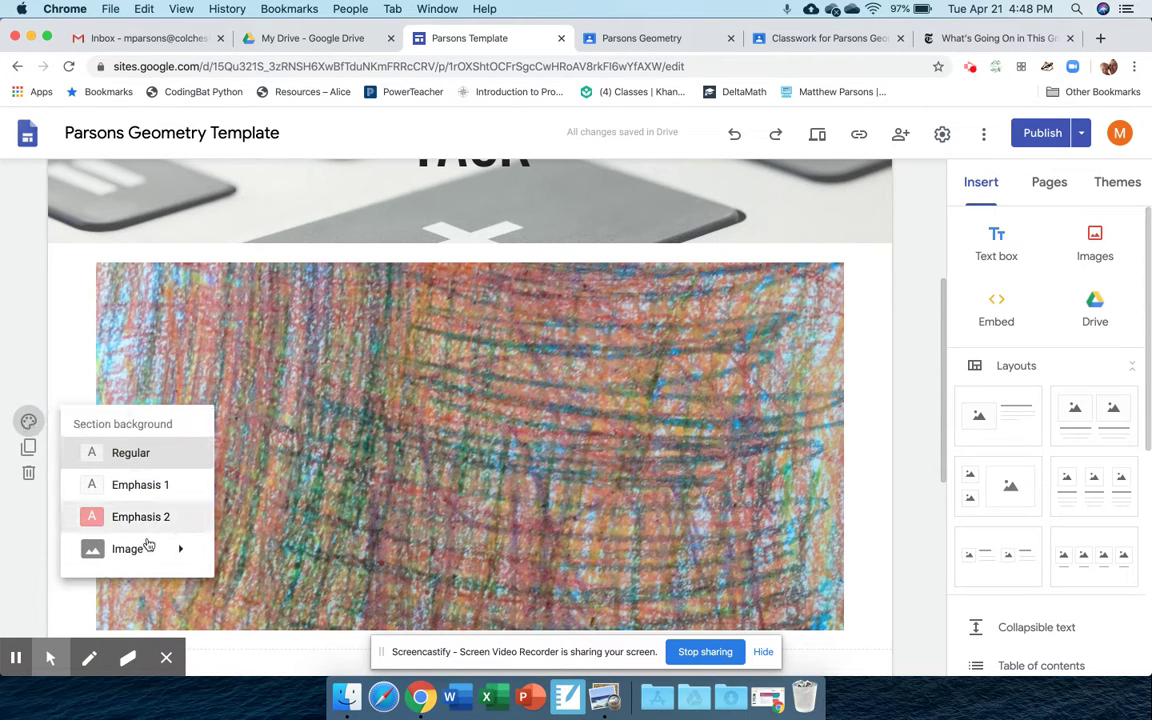
pyautogui.moveTo(155, 568)
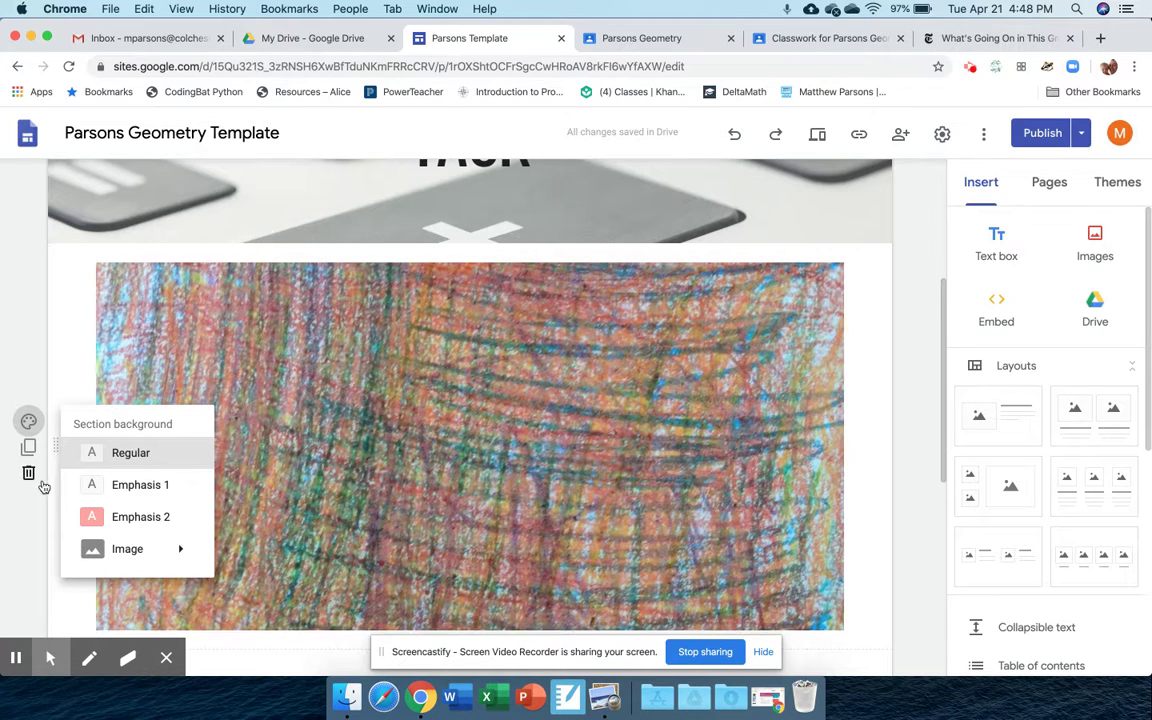
pyautogui.click(334, 392)
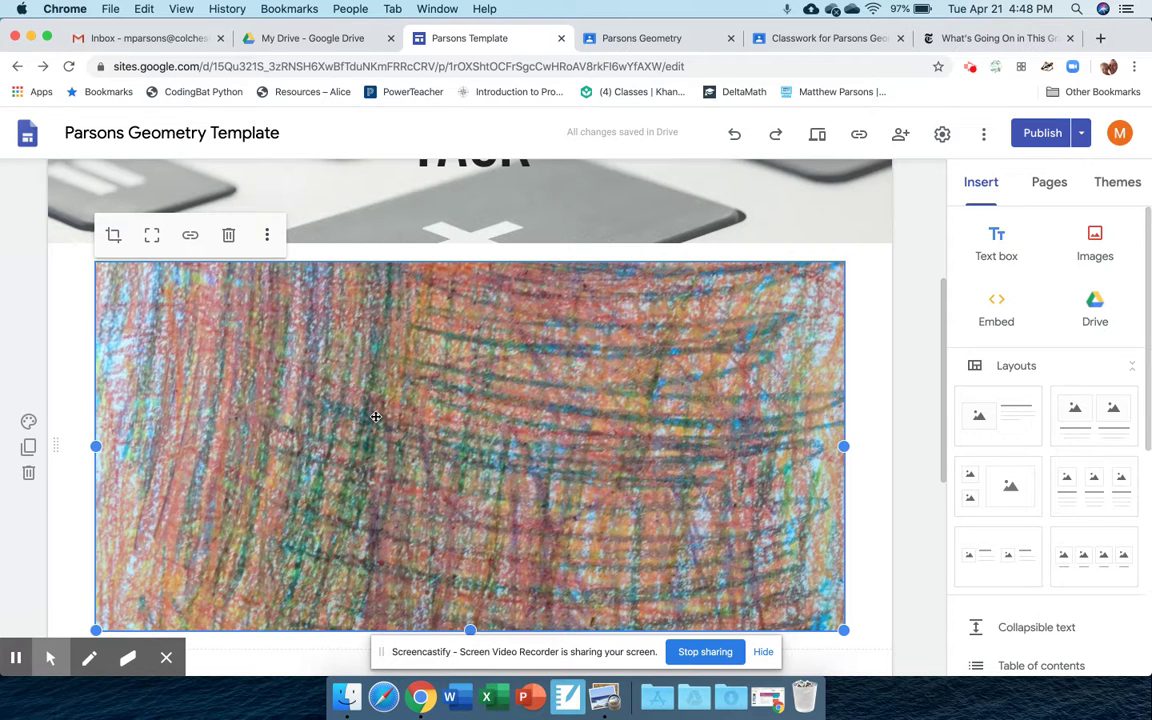
# - Review the Right Triangles draft against the currently published version and publish the changes
pyautogui.scroll(-5, 375, 416)
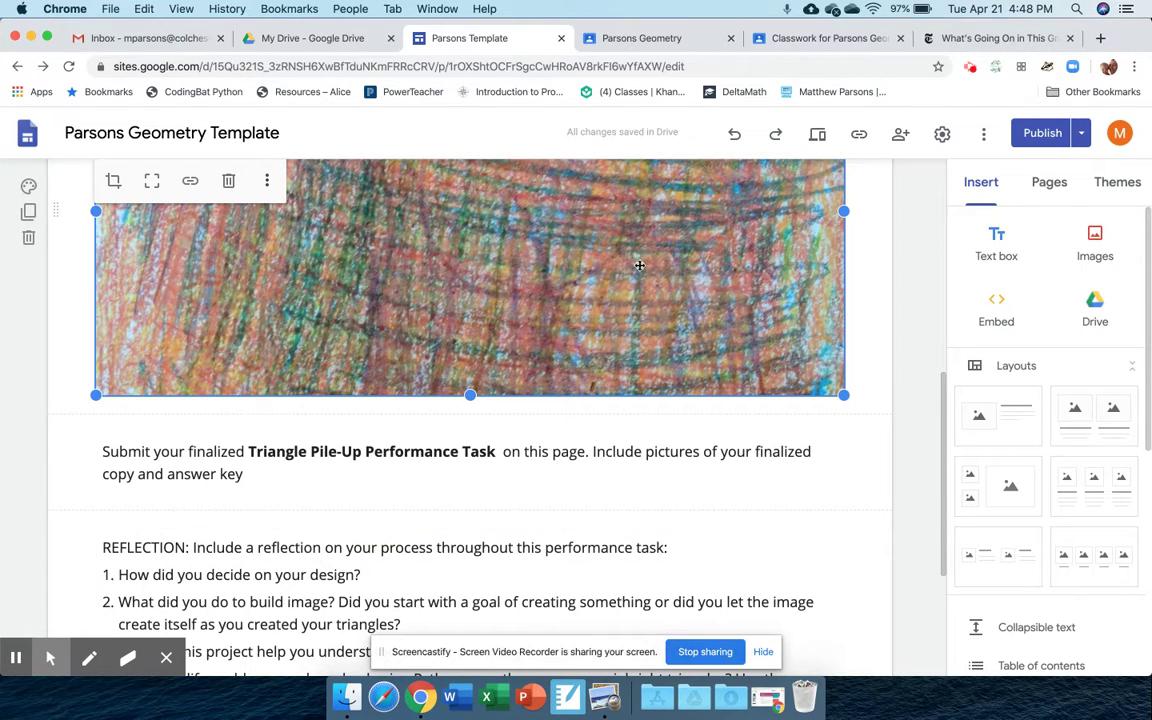
pyautogui.click(1040, 135)
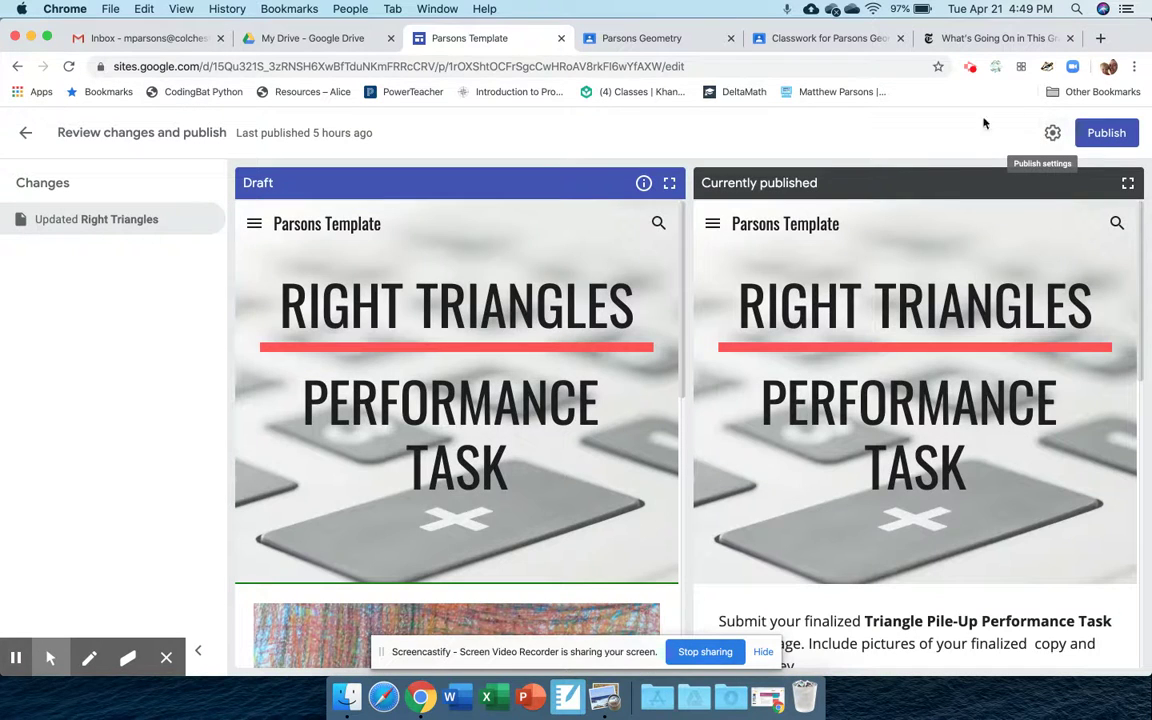
pyautogui.scroll(-2, 578, 418)
pyautogui.scroll(-10, 579, 420)
pyautogui.scroll(-10, 875, 497)
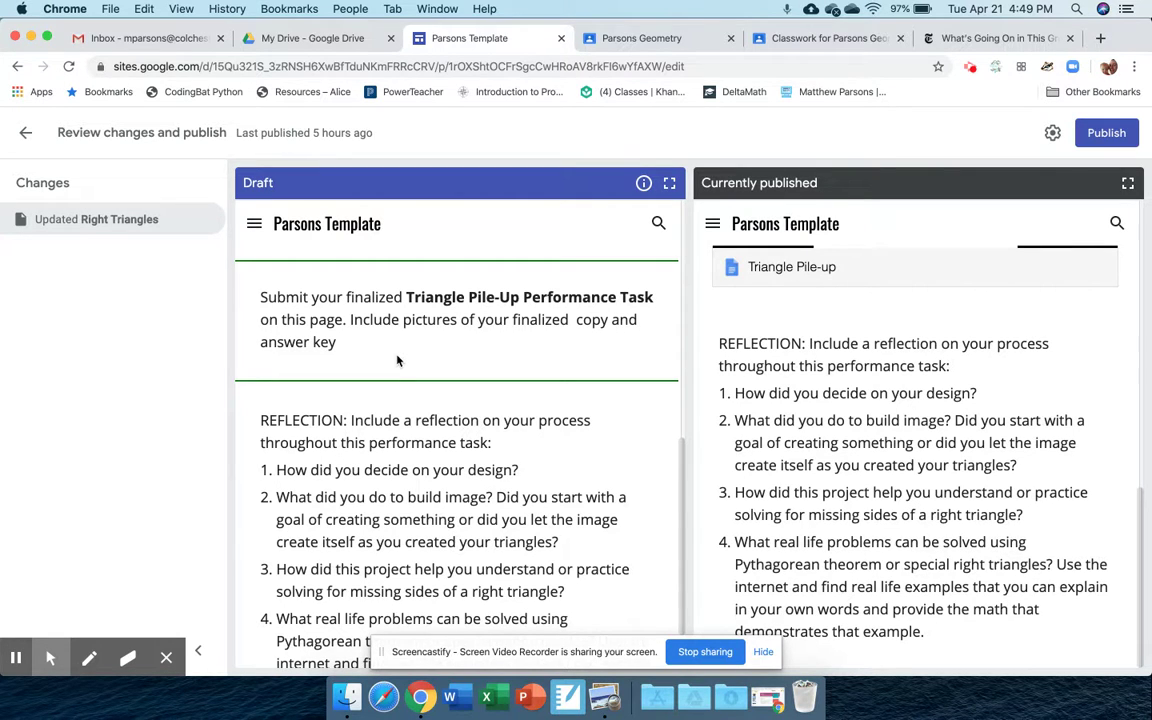
pyautogui.click(1108, 133)
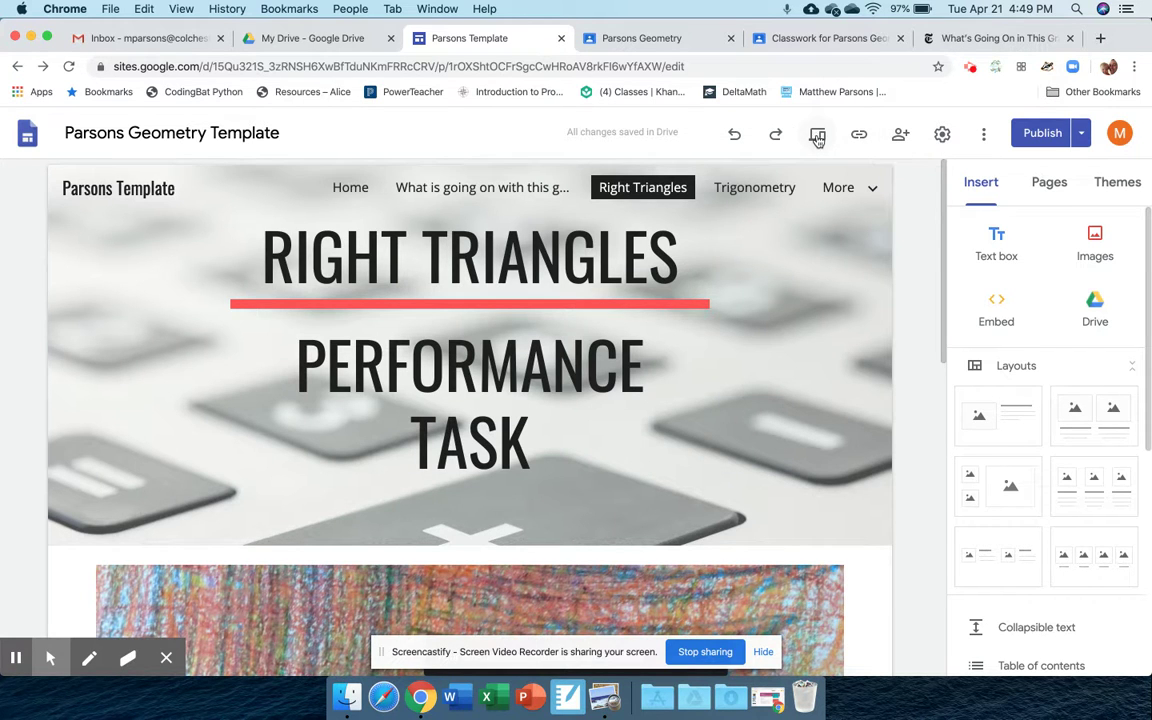
# - Preview the Right Triangles page in the large-screen view from header to reflection questions, and return to the editor
pyautogui.click(817, 136)
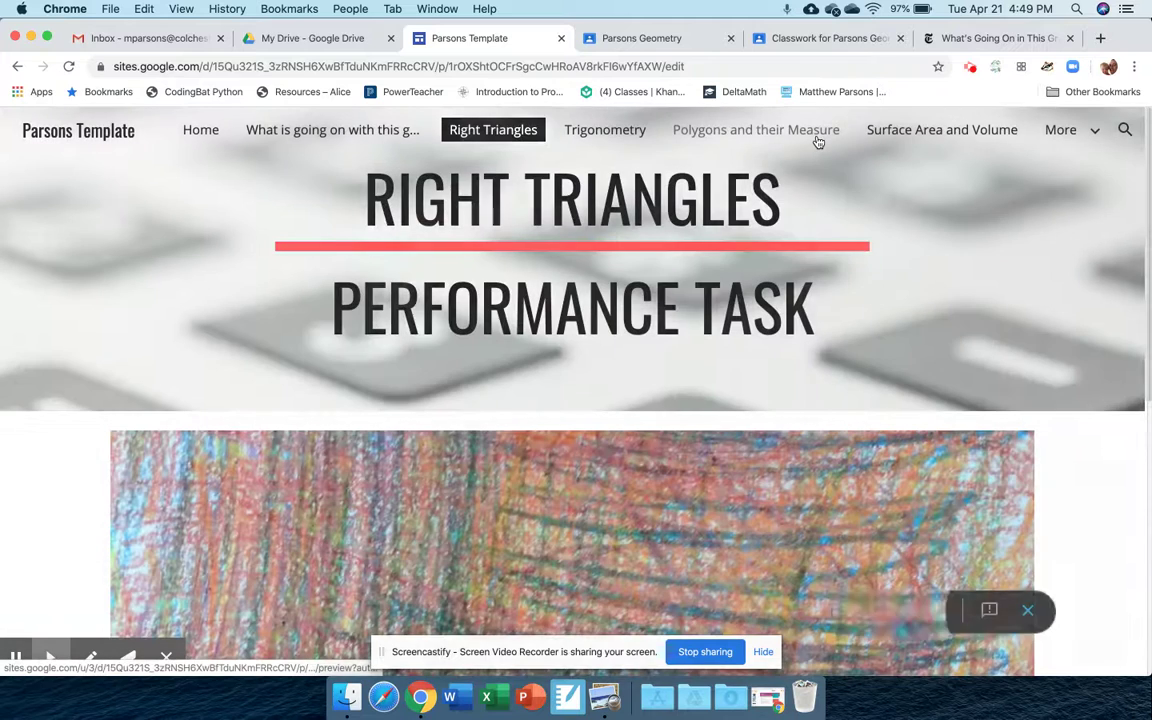
pyautogui.scroll(-1, 690, 474)
pyautogui.scroll(-10, 690, 474)
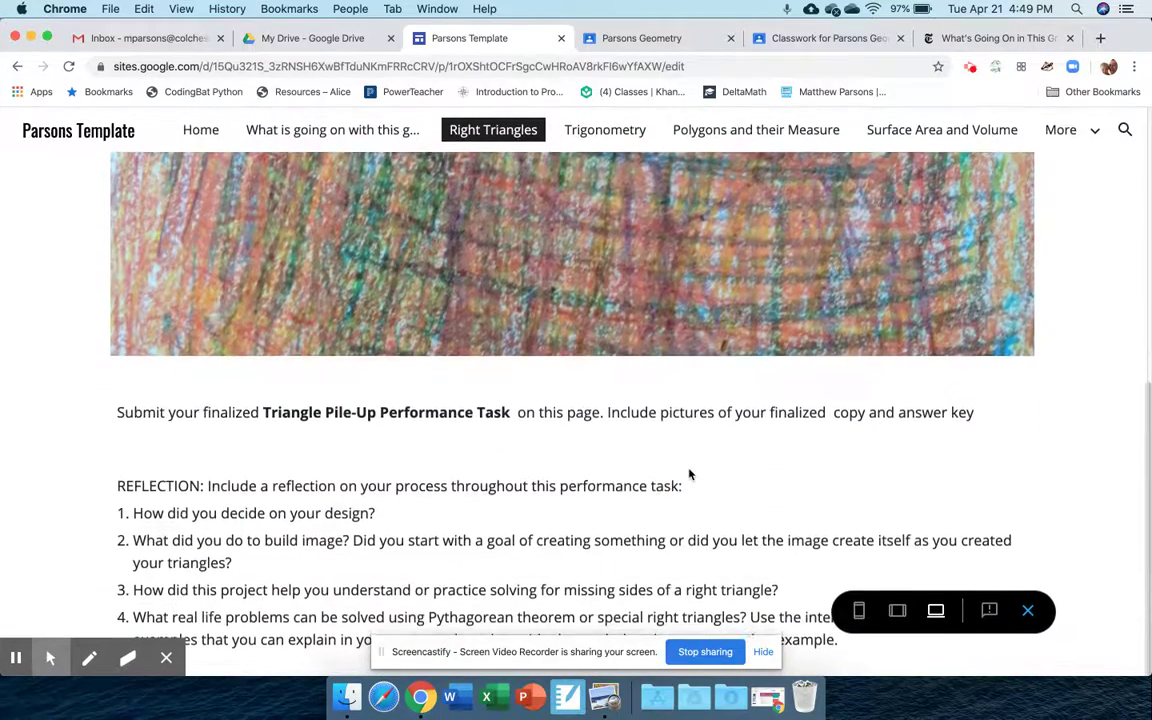
pyautogui.scroll(10, 689, 474)
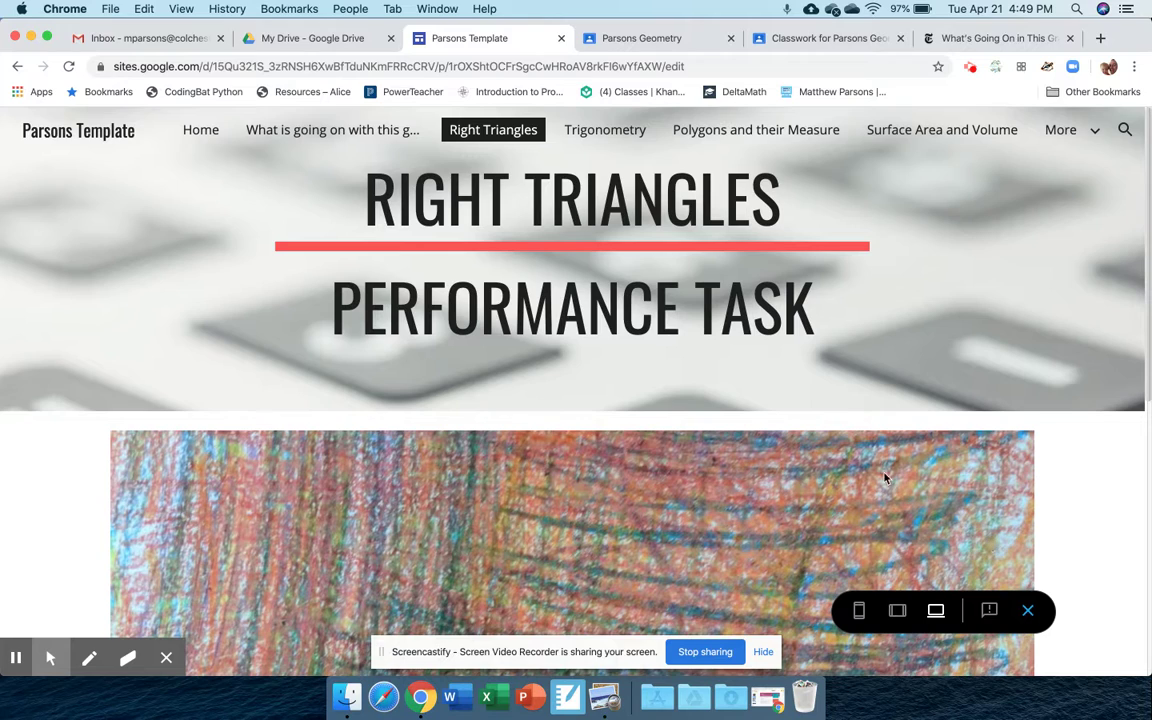
pyautogui.scroll(-10, 898, 478)
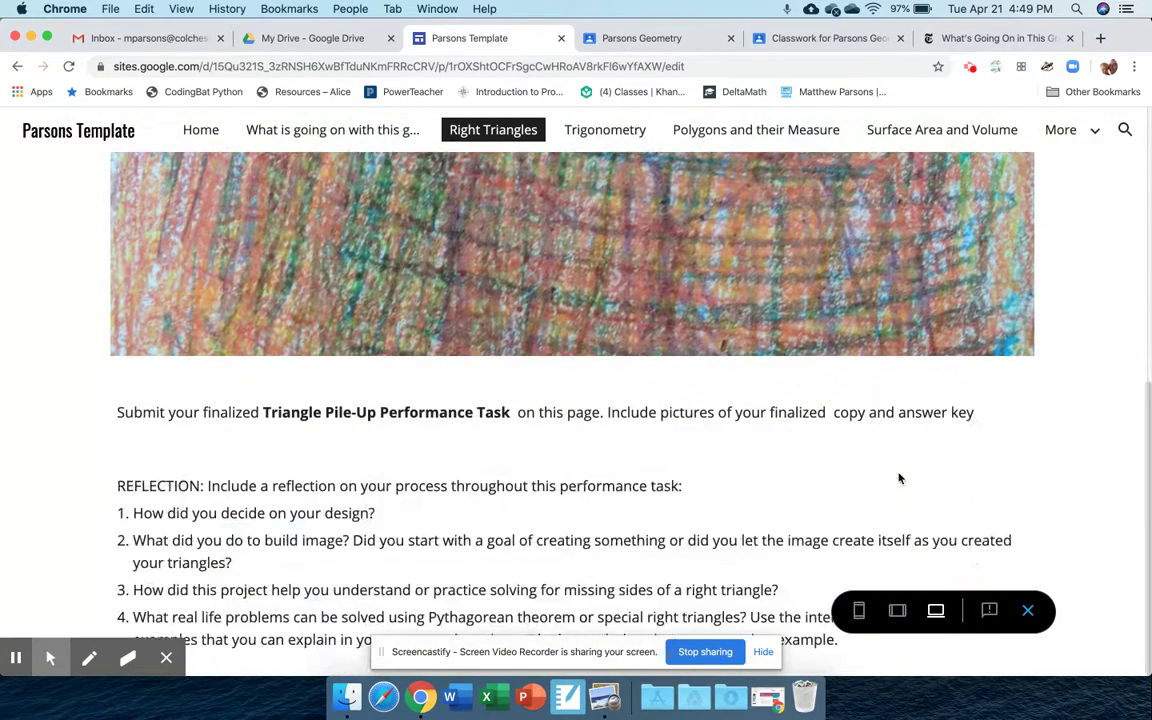
pyautogui.scroll(10, 898, 478)
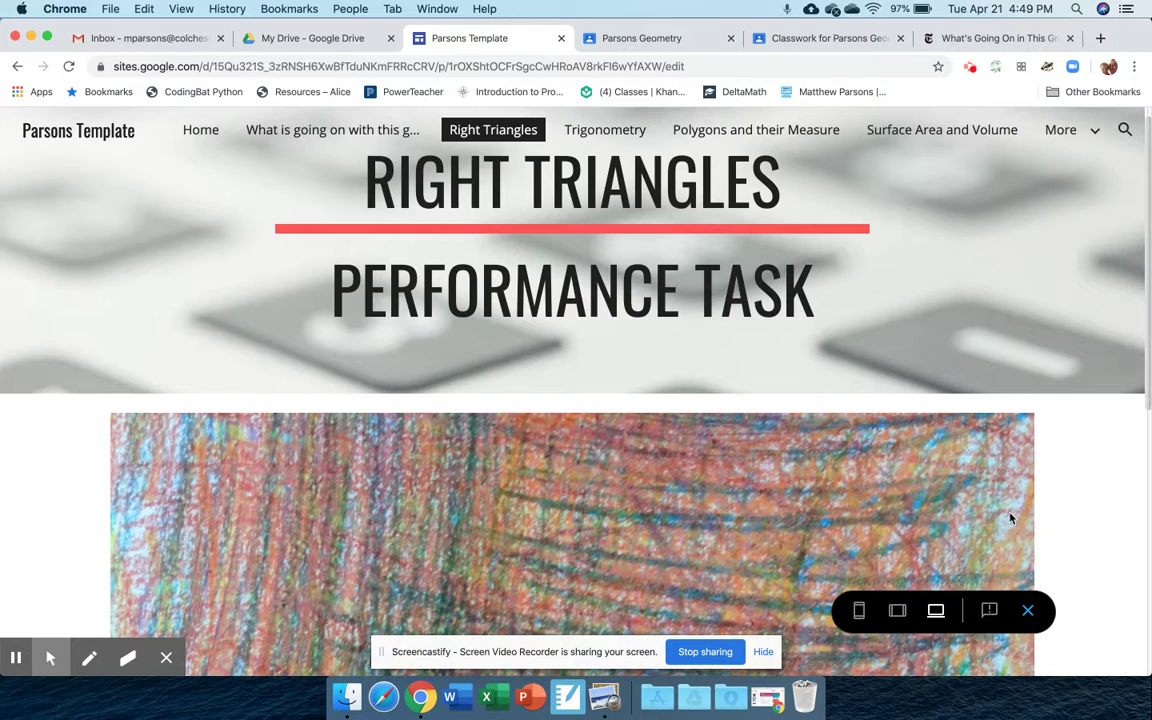
pyautogui.click(1029, 612)
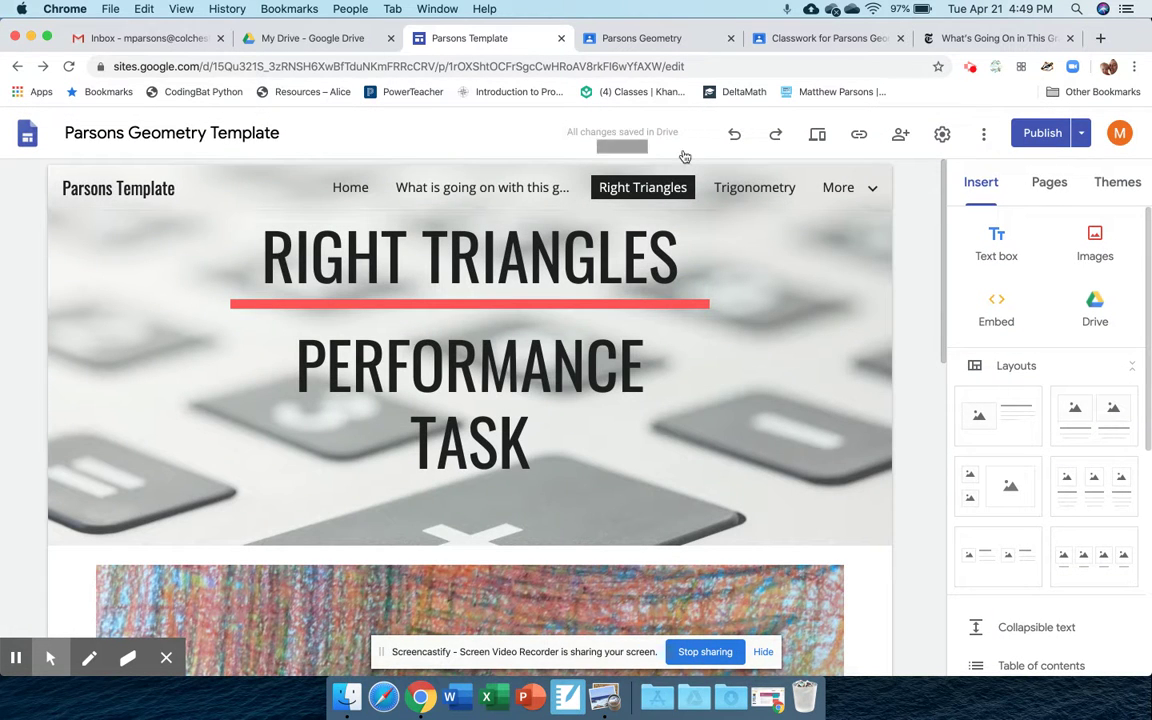
# - Display the published site link and dismiss it without copying
pyautogui.click(857, 140)
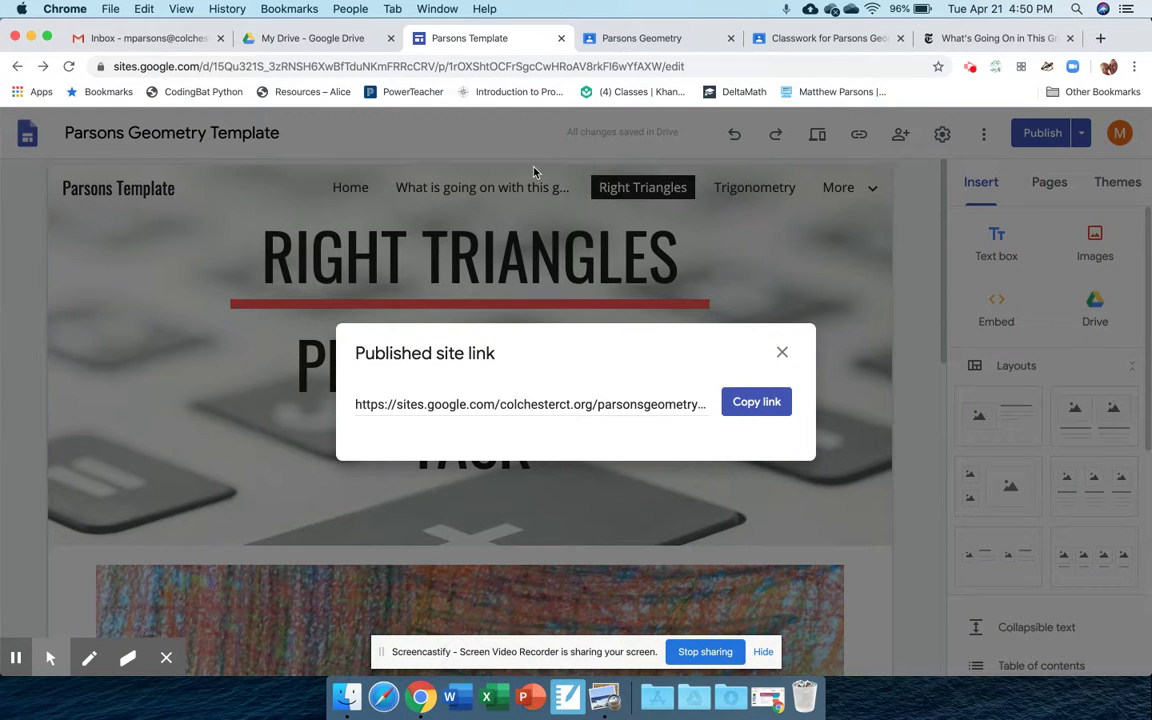
pyautogui.click(782, 352)
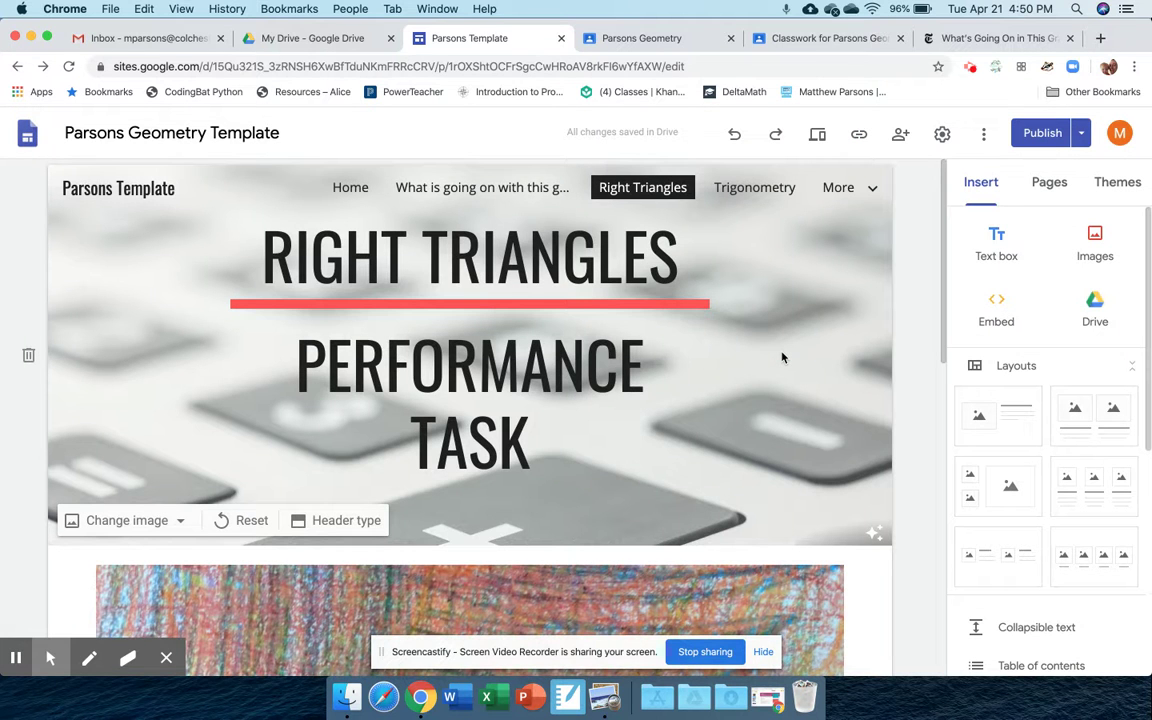